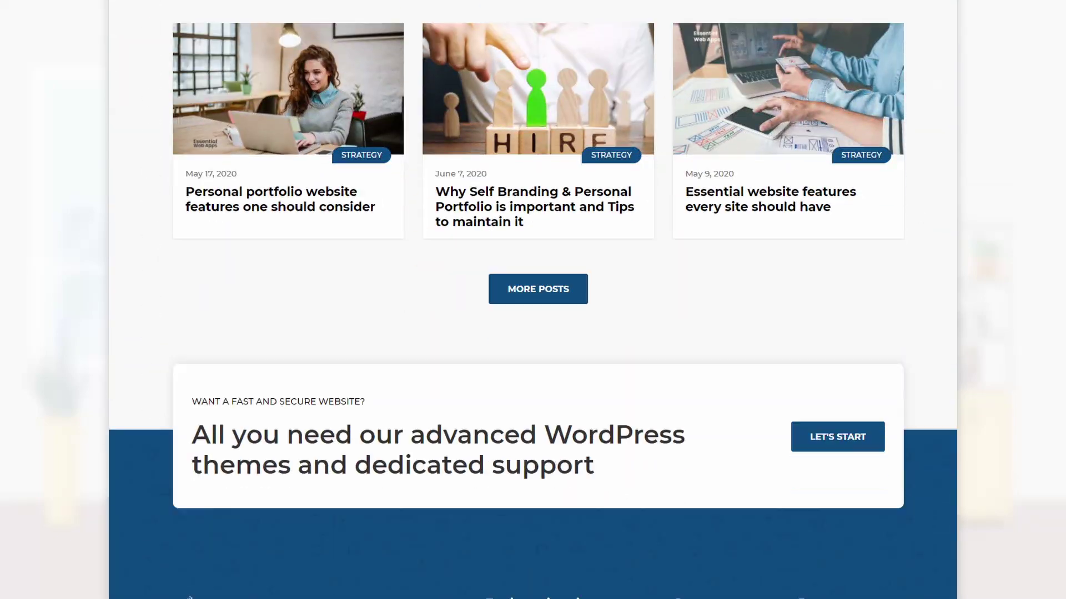
pyautogui.scroll(-5, 534, 333)
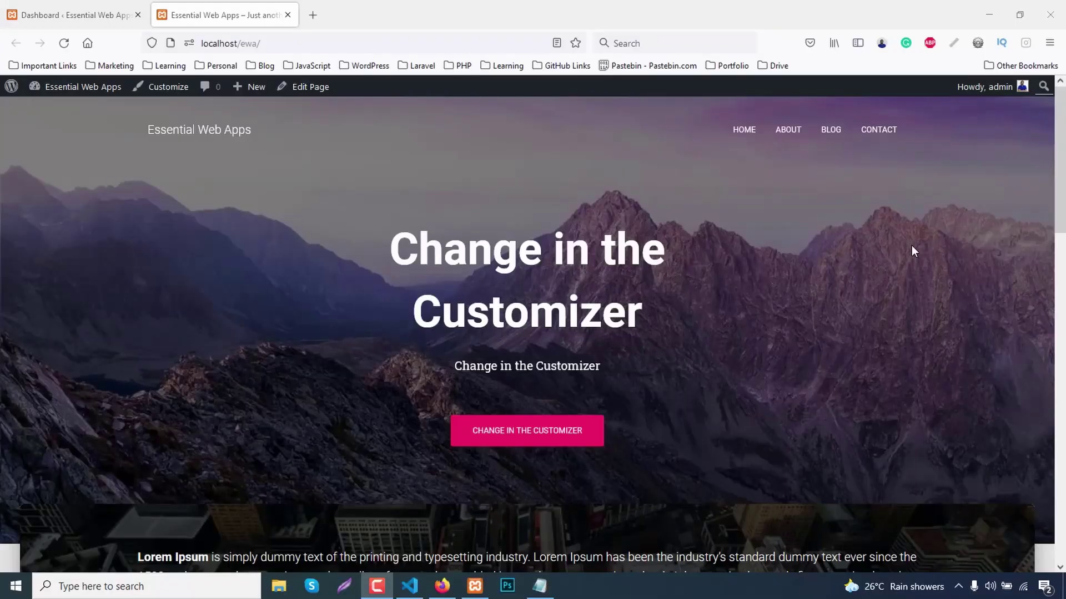
pyautogui.scroll(-3, 911, 246)
pyautogui.scroll(-2, 912, 246)
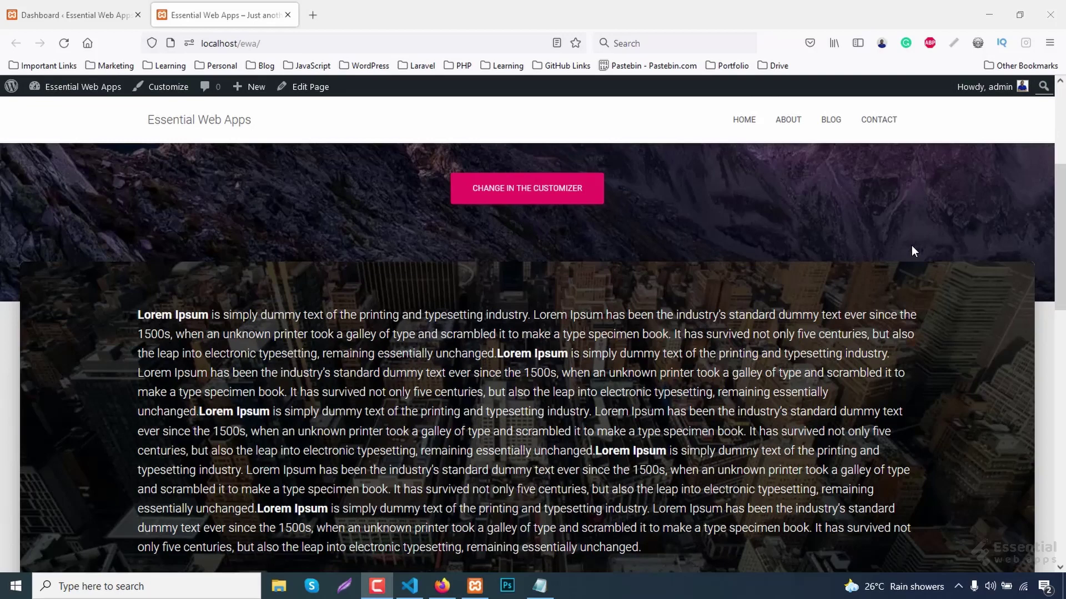
pyautogui.scroll(-4, 912, 246)
pyautogui.scroll(-3, 911, 246)
pyautogui.scroll(-3, 911, 246)
pyautogui.scroll(-4, 915, 256)
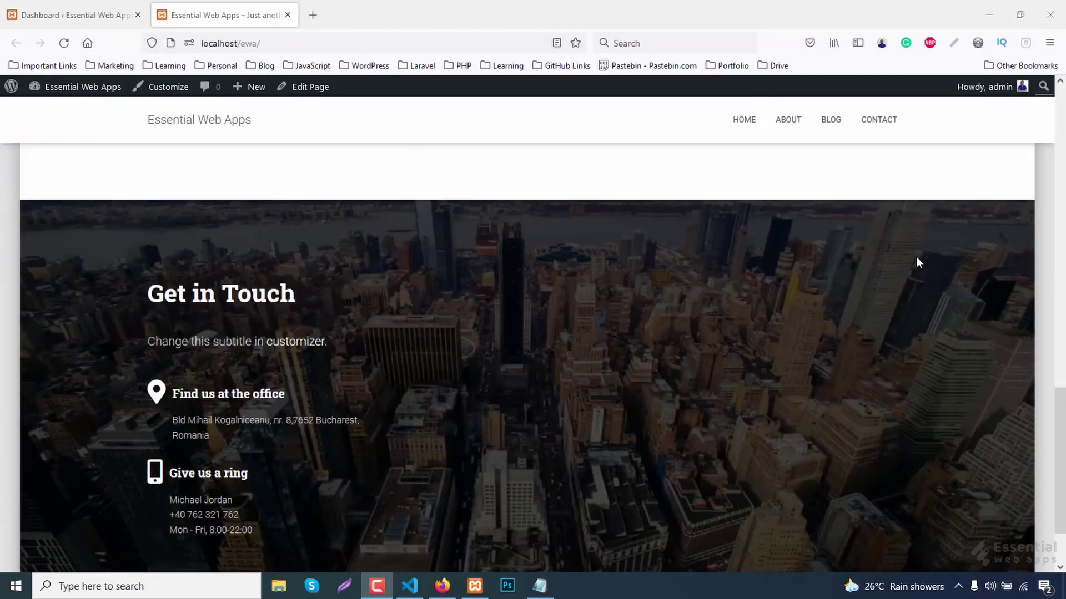
pyautogui.scroll(-1, 915, 256)
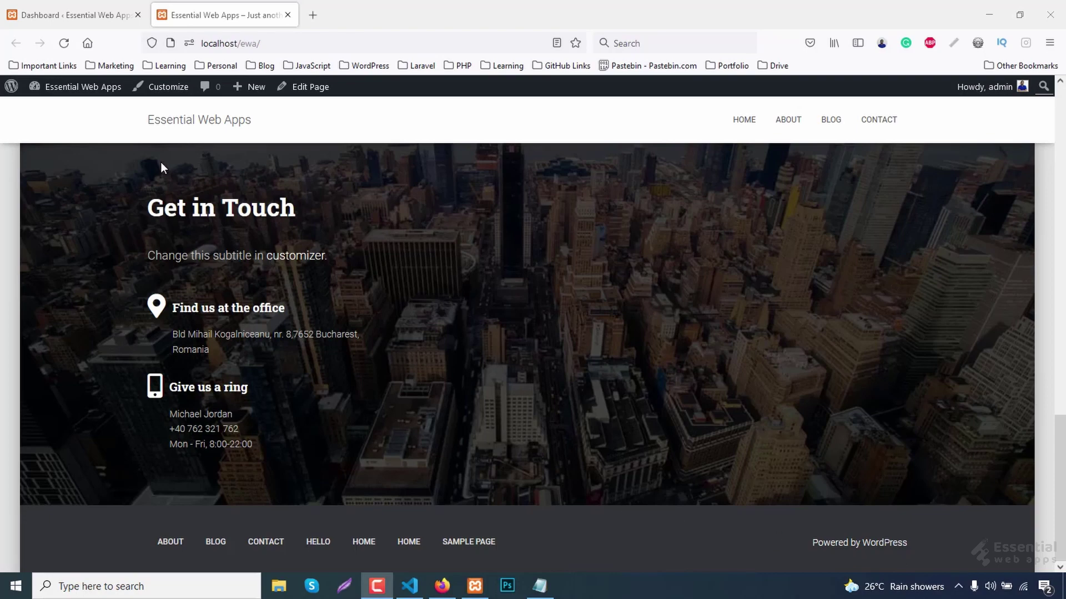
# Return to the WordPress admin dashboard tab after viewing the Powered by WordPress footer.
pyautogui.click(75, 15)
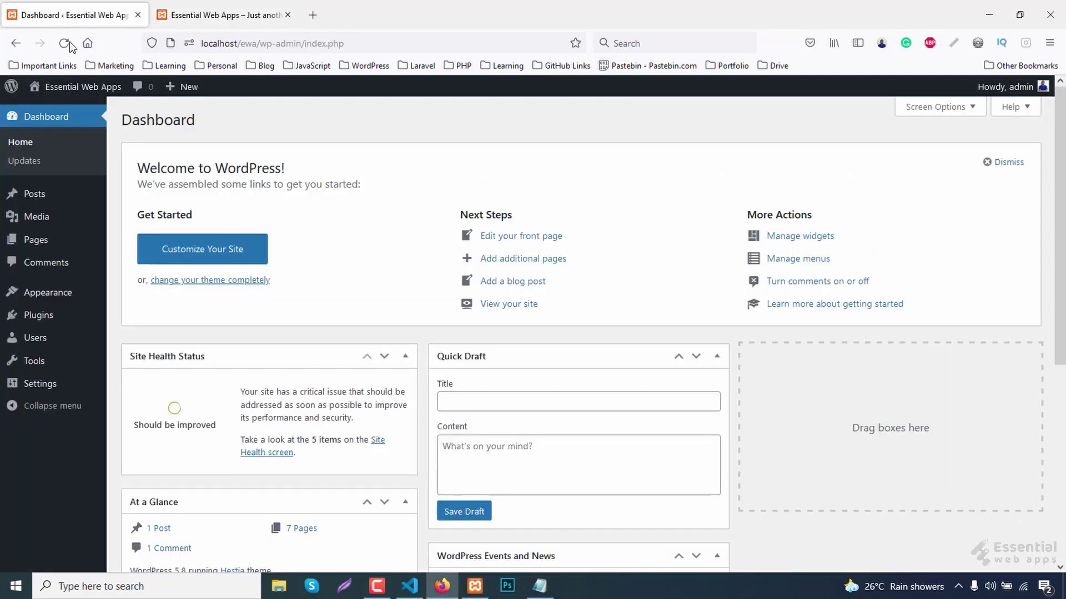
pyautogui.moveTo(48, 292)
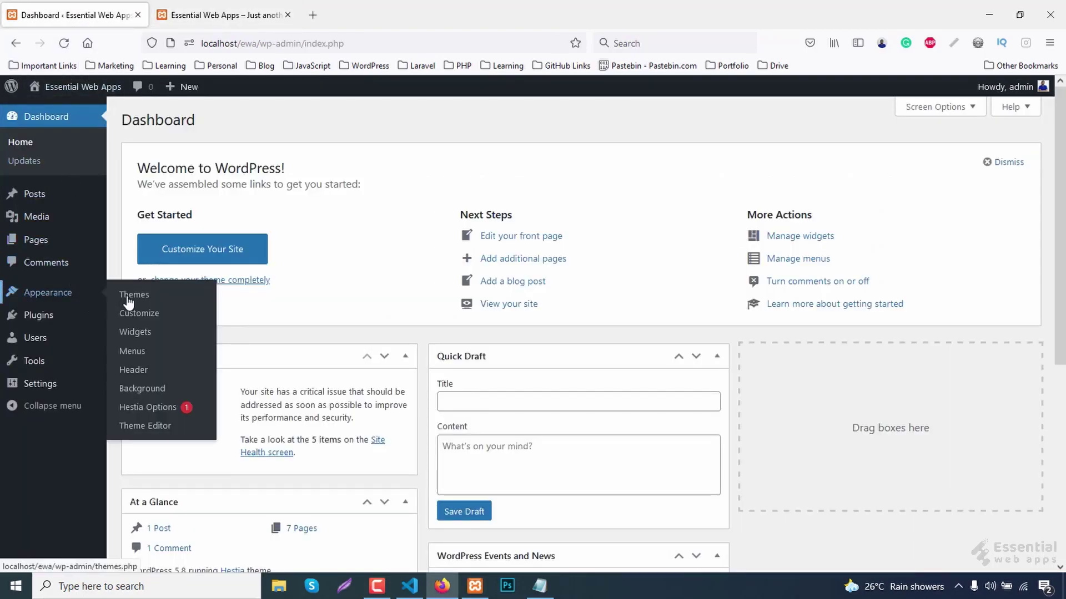
# Go to the Customizer's Footer Options and copy the prepared footer HTML snippet from Notepad.
pyautogui.click(184, 318)
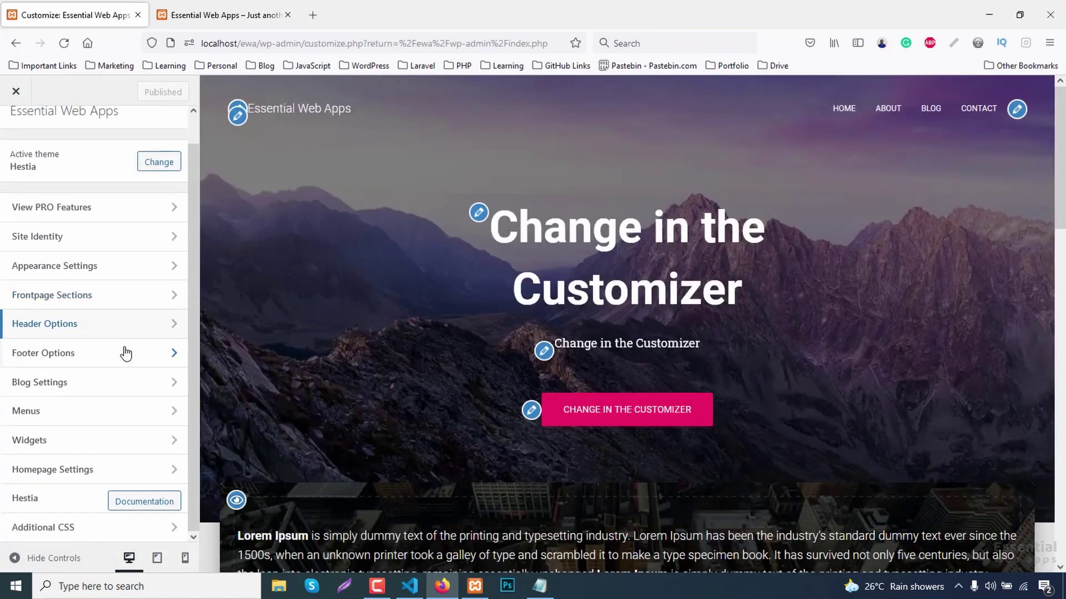
pyautogui.click(125, 355)
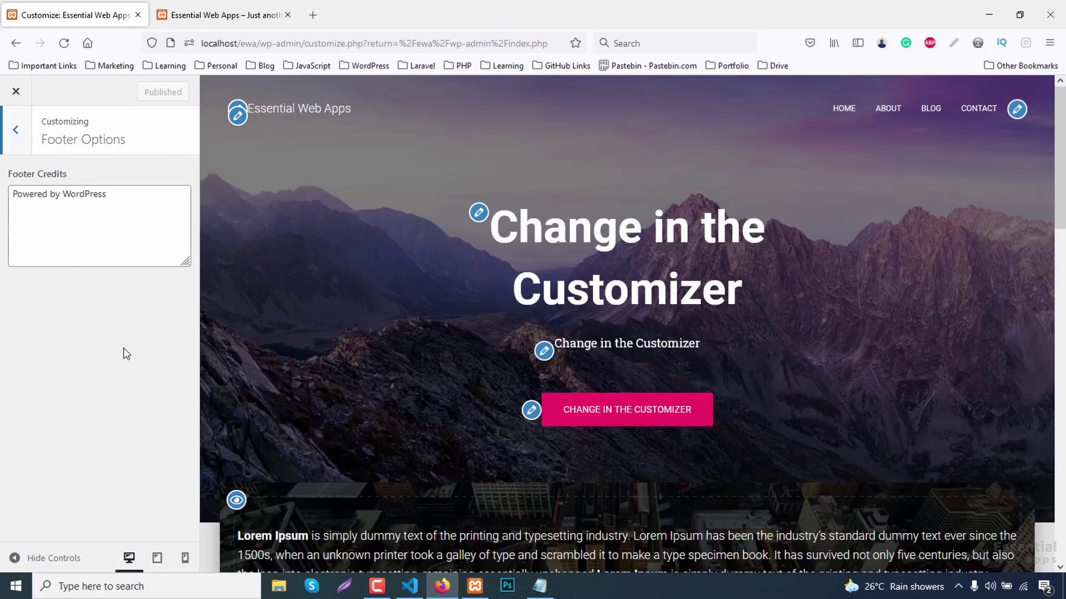
pyautogui.click(539, 586)
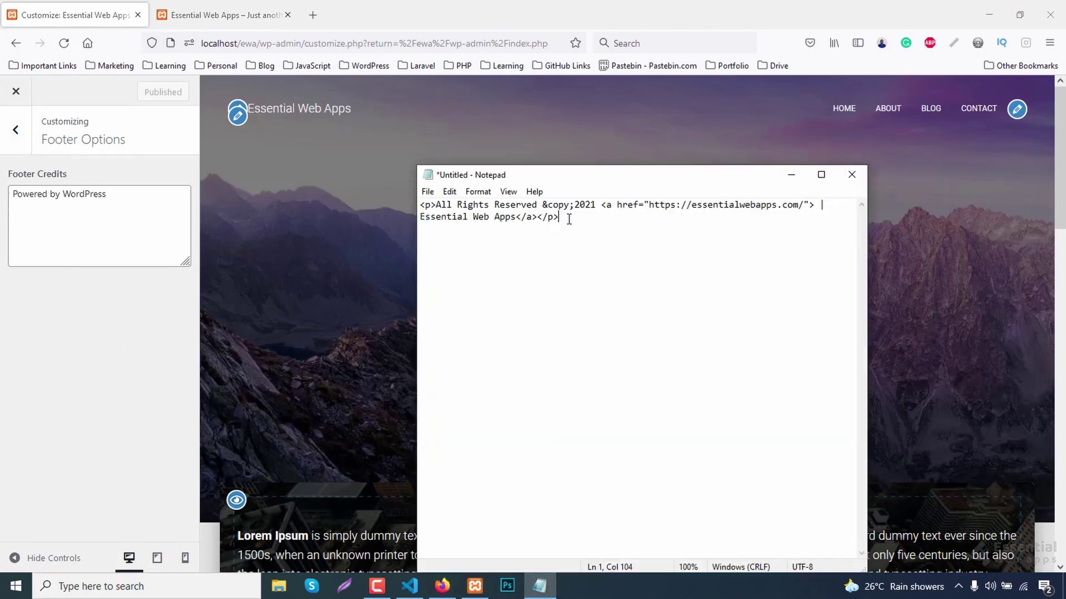
pyautogui.moveTo(569, 218); pyautogui.dragTo(419, 203)
pyautogui.rightClick(471, 207)
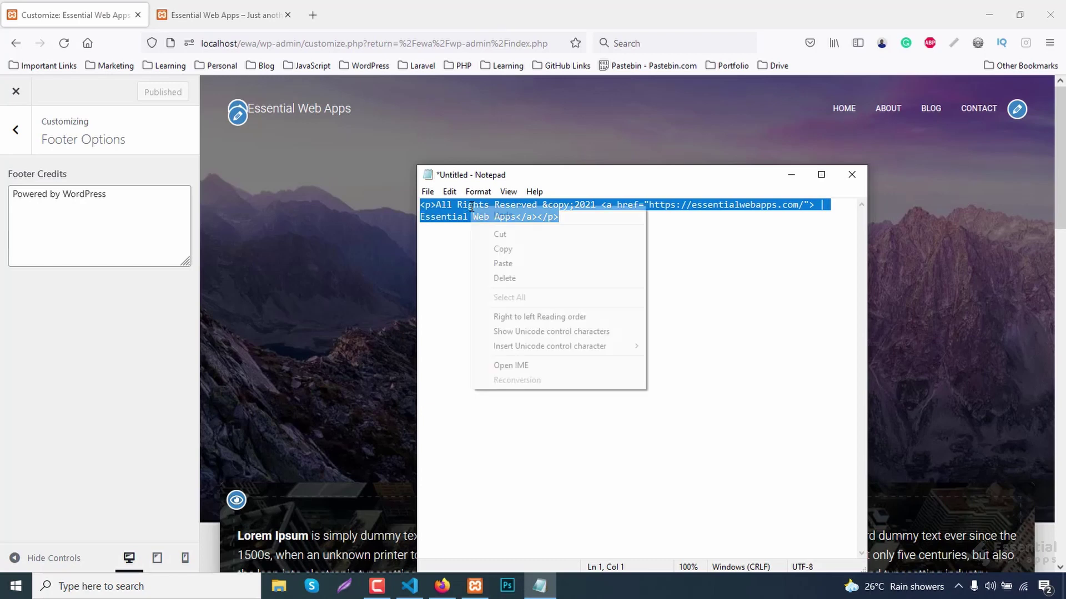
pyautogui.click(511, 253)
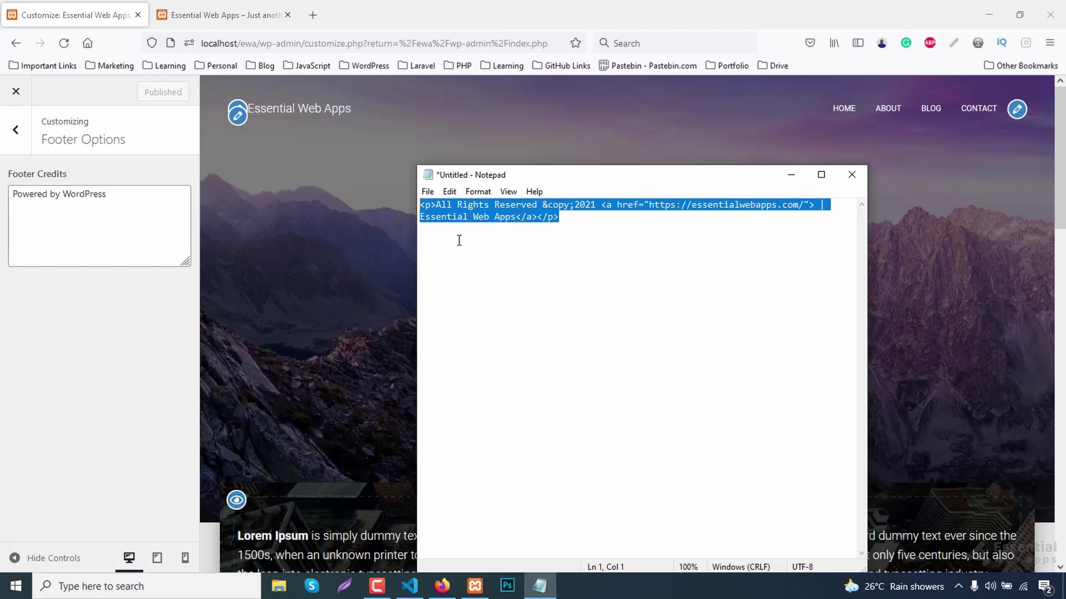
# Replace the Powered by WordPress credit in Footer Credits with the All Rights Reserved ©2021 | Essential Web Apps HTML.
pyautogui.click(124, 200)
pyautogui.moveTo(123, 195); pyautogui.dragTo(2, 196)
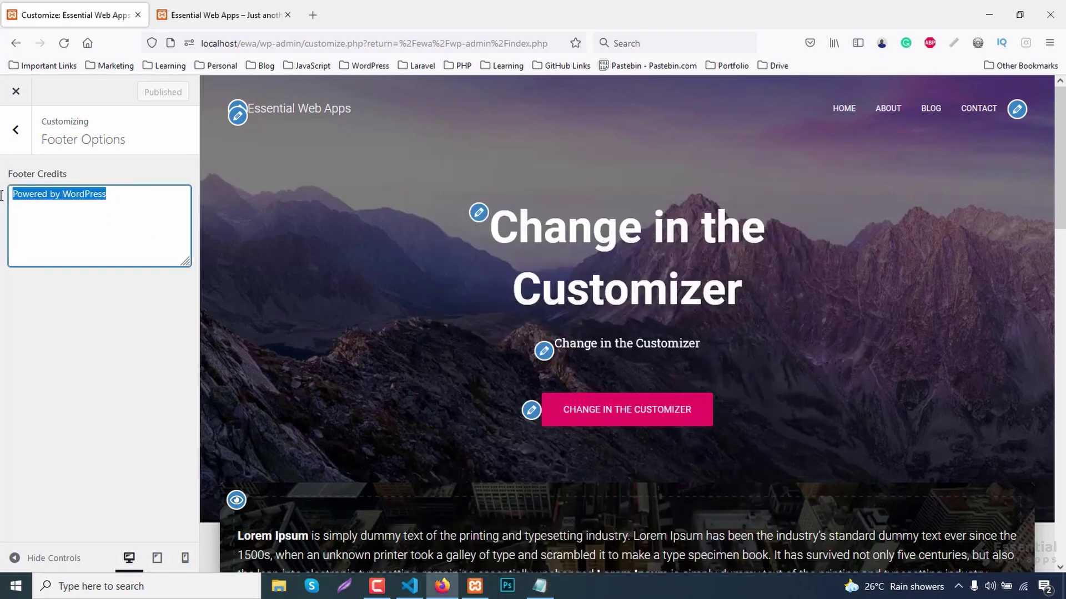
pyautogui.press('Delete')
pyautogui.rightClick(30, 199)
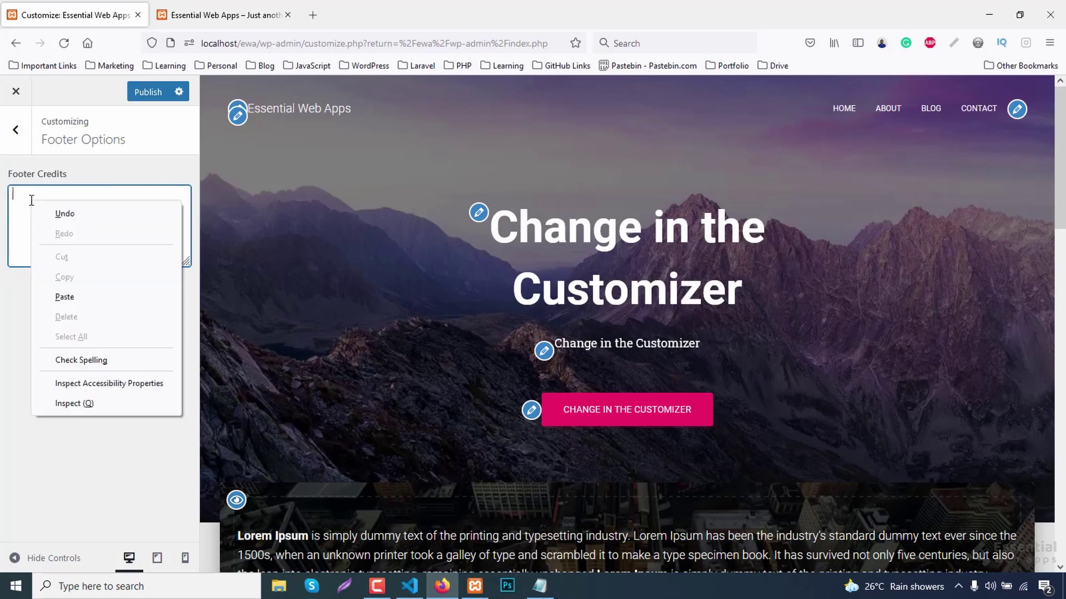
pyautogui.click(62, 296)
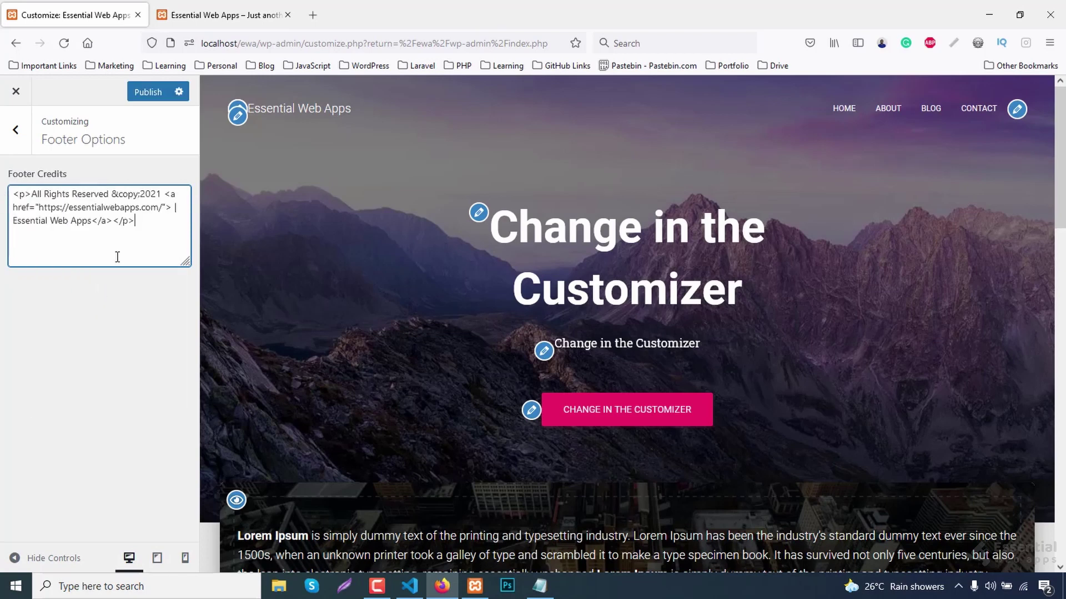
# Publish the new footer credit and reload the live site to see it.
pyautogui.click(148, 92)
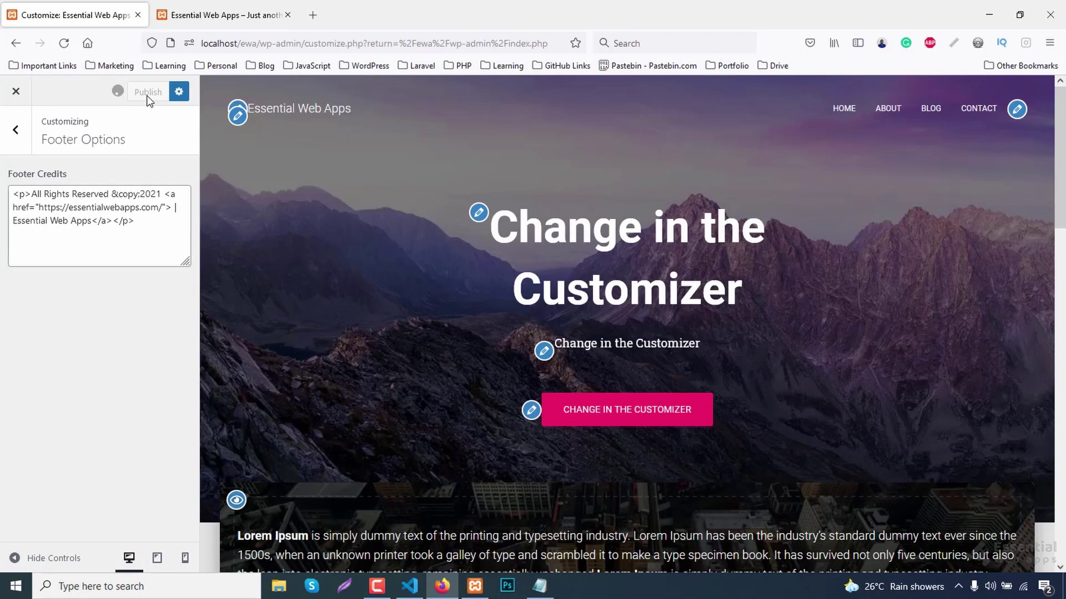
pyautogui.click(221, 15)
pyautogui.click(64, 44)
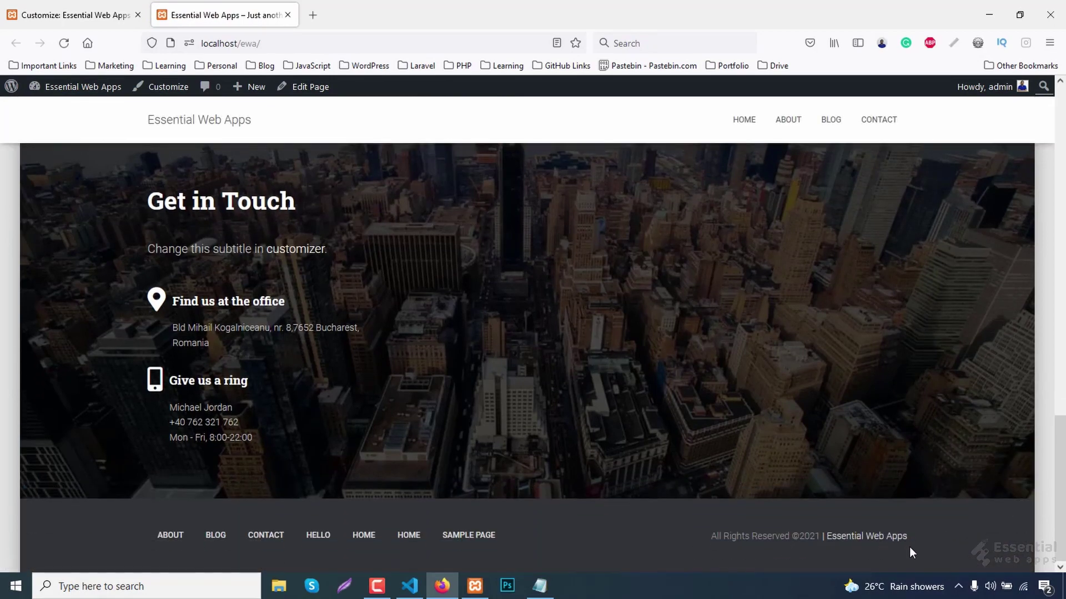
# Open the Customizer from the dashboard, then view the Twenty Twenty-One site still showing Proudly powered by WordPress.
pyautogui.hotkey('ctrl', 'Tab')
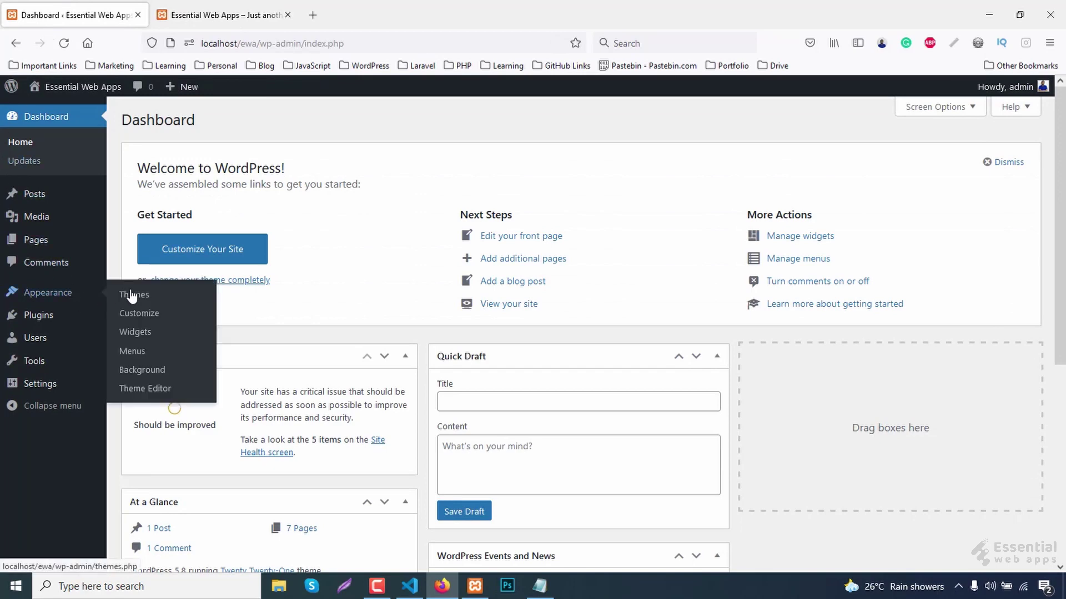
pyautogui.click(185, 316)
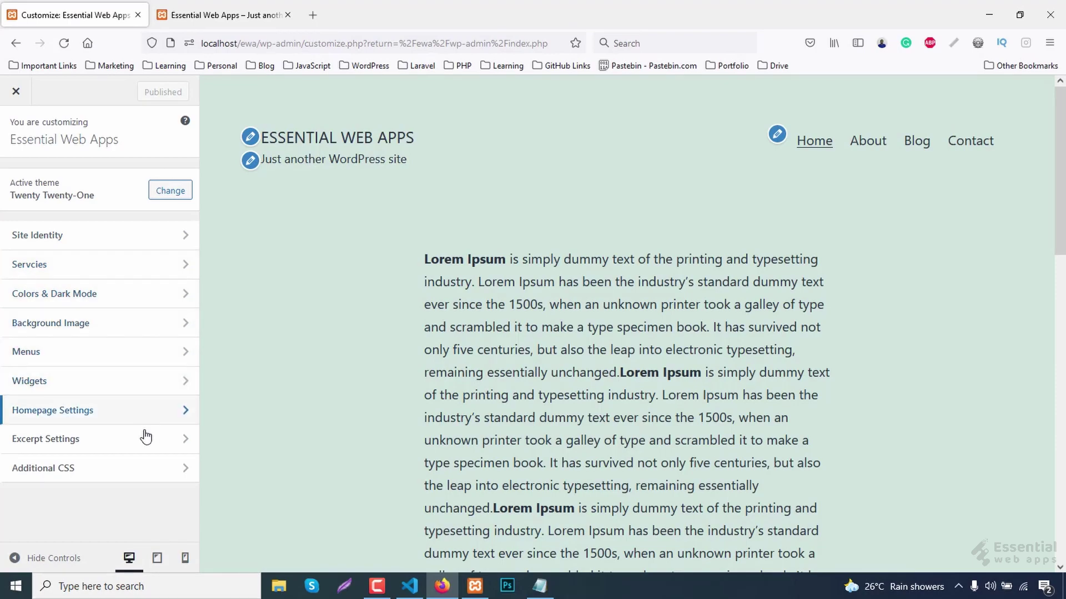
pyautogui.hotkey('ctrl', 'Tab')
pyautogui.scroll(-5, 950, 453)
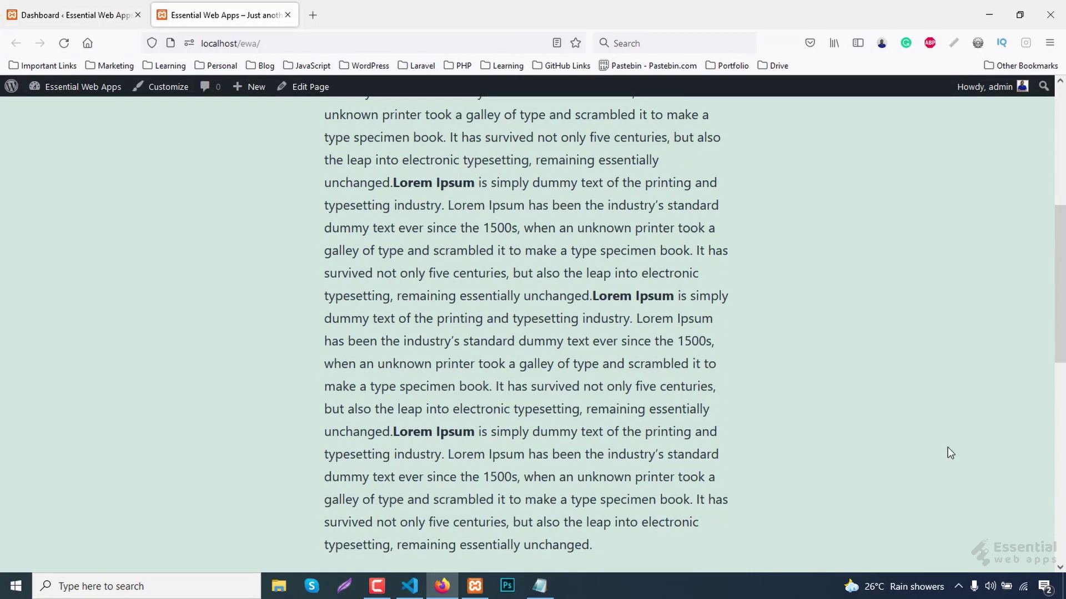
pyautogui.scroll(-3, 949, 454)
pyautogui.scroll(-4, 950, 453)
pyautogui.scroll(-3, 950, 453)
pyautogui.scroll(-2, 961, 458)
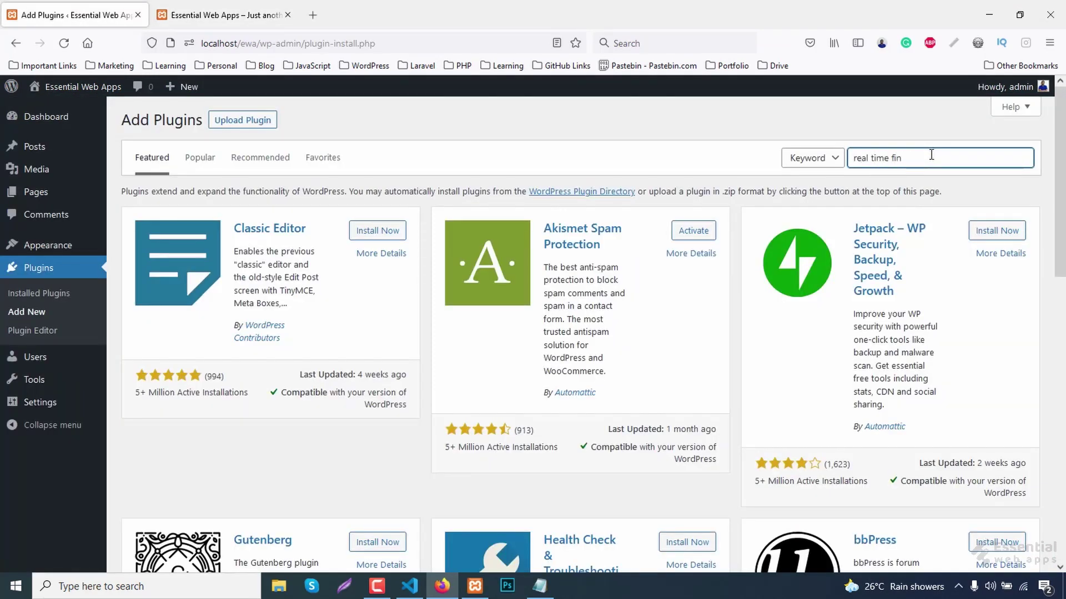
pyautogui.write('d')
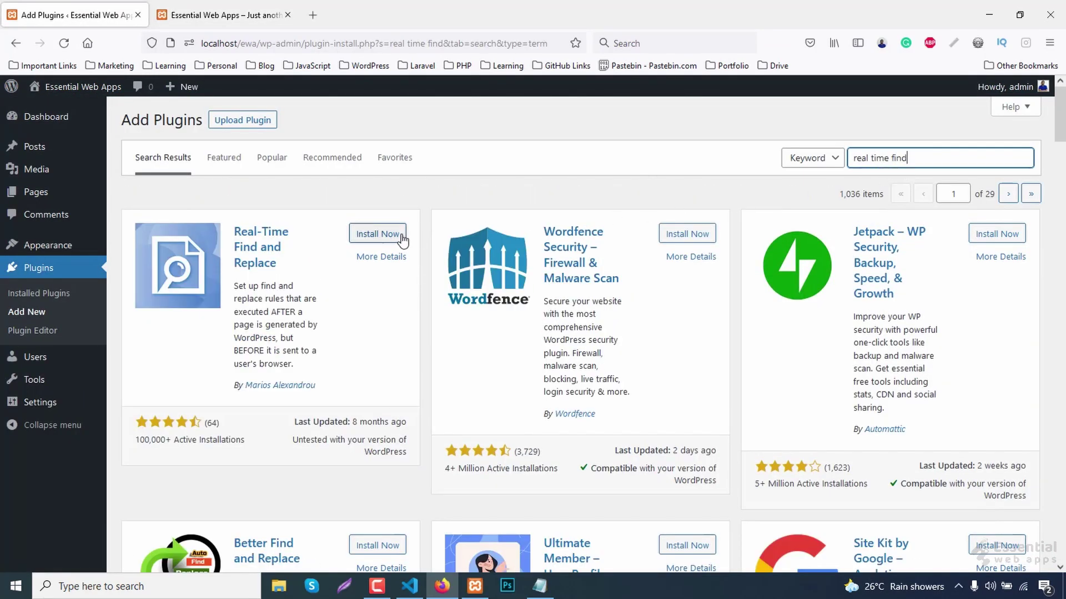
# Install and activate Real-Time Find and Replace, add an empty rule, then view the site's front page.
pyautogui.click(377, 234)
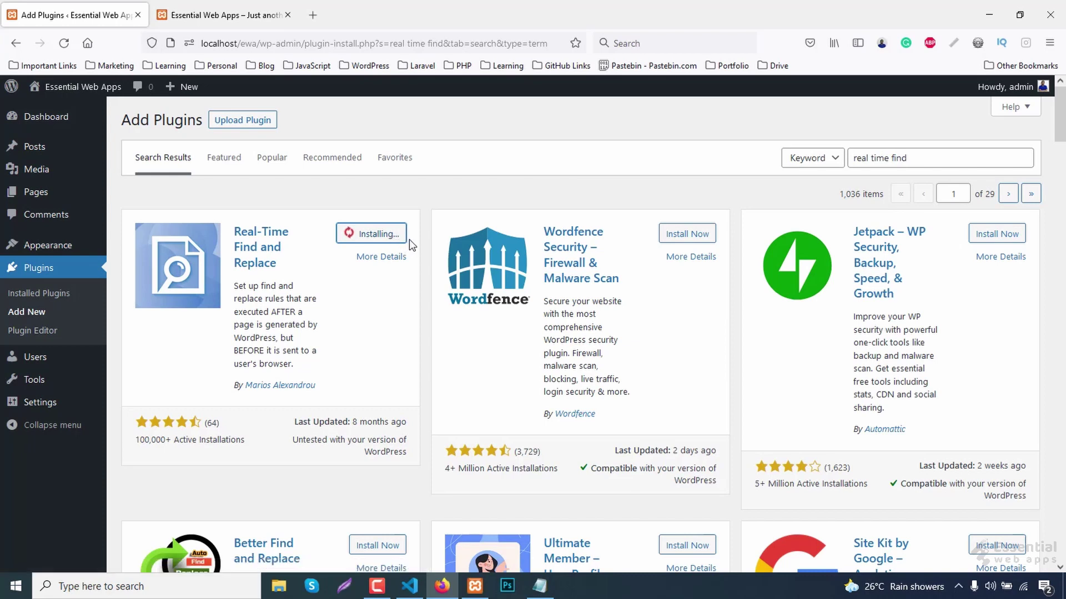
pyautogui.click(393, 237)
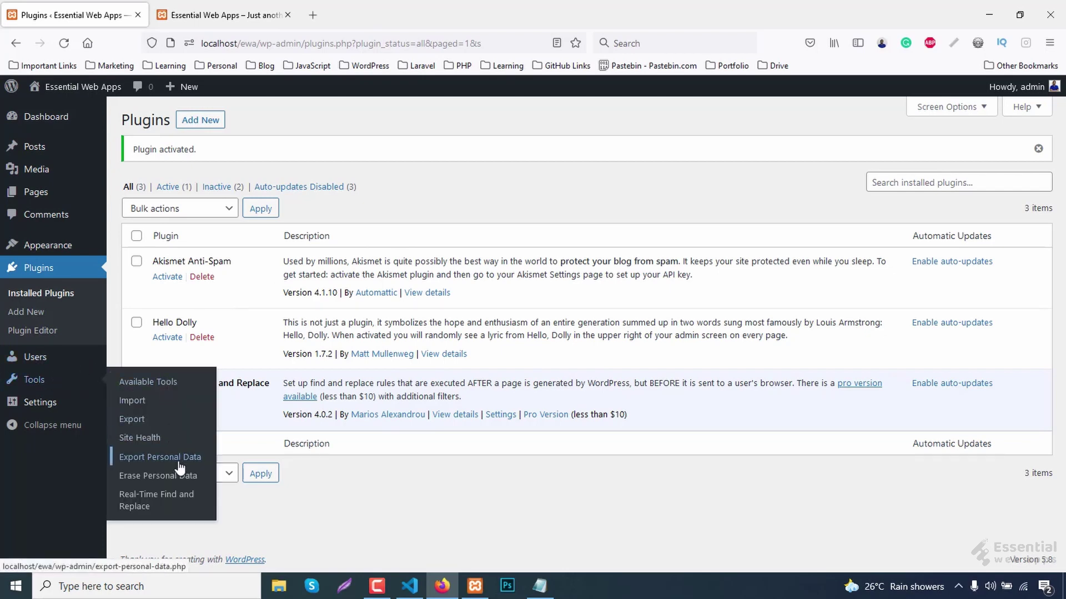
pyautogui.click(181, 507)
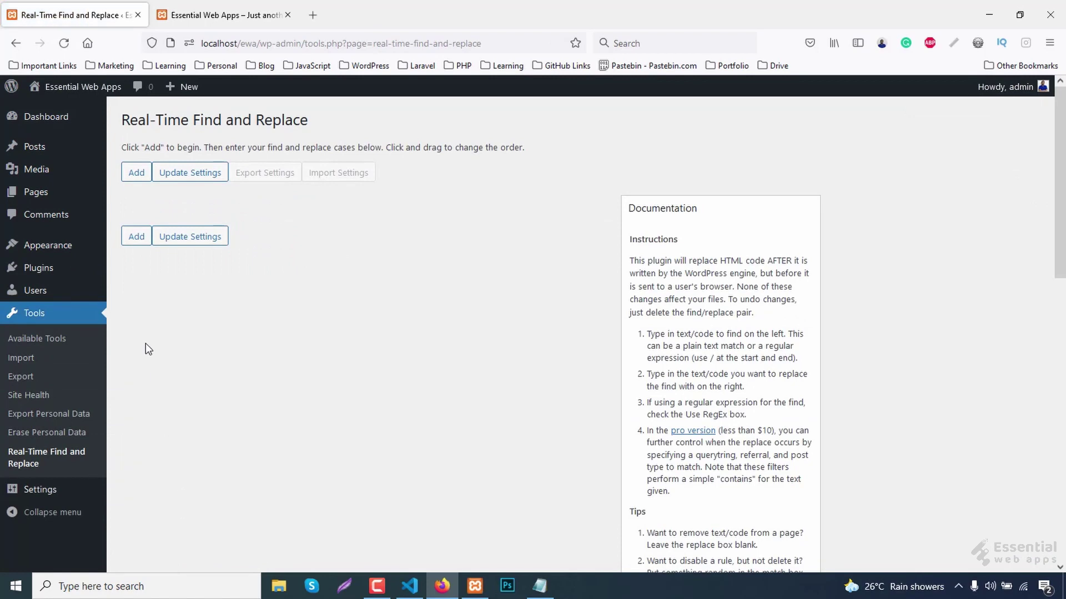
pyautogui.click(136, 173)
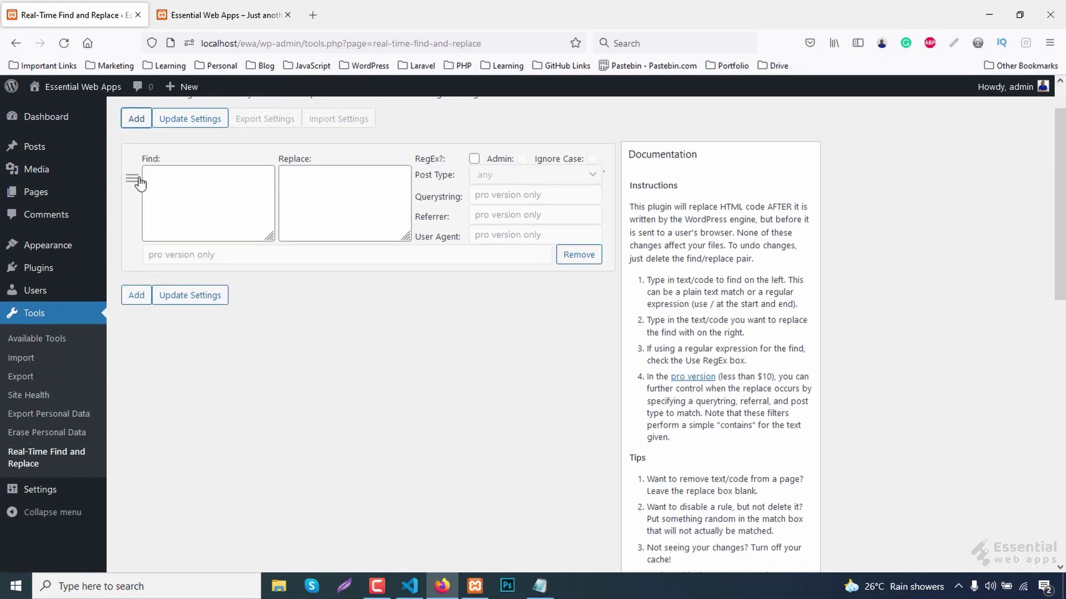
pyautogui.scroll(-2, 250, 250)
pyautogui.scroll(1, 250, 250)
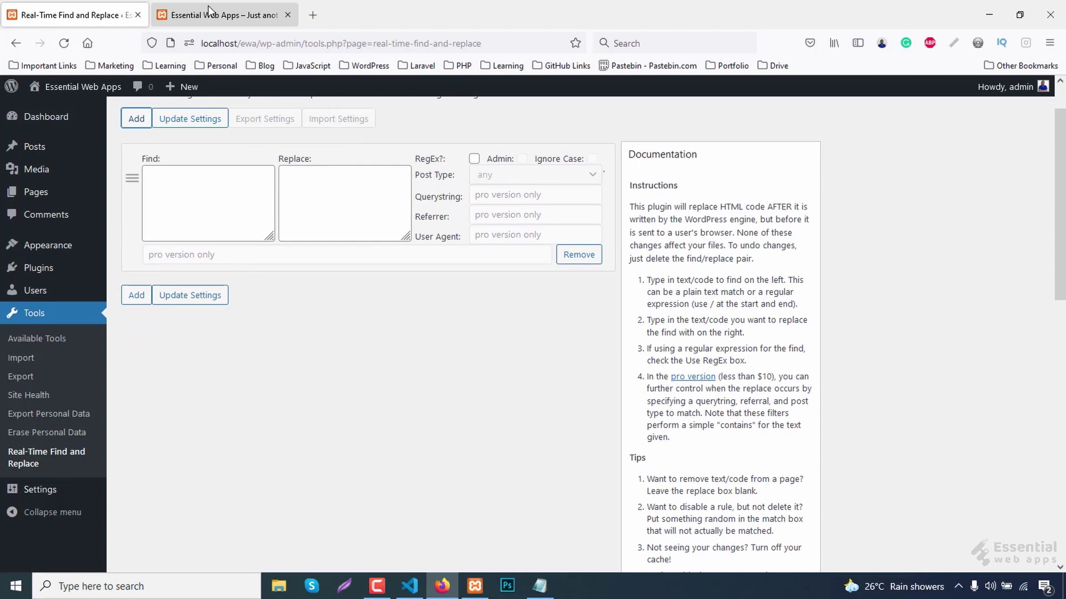
pyautogui.click(212, 16)
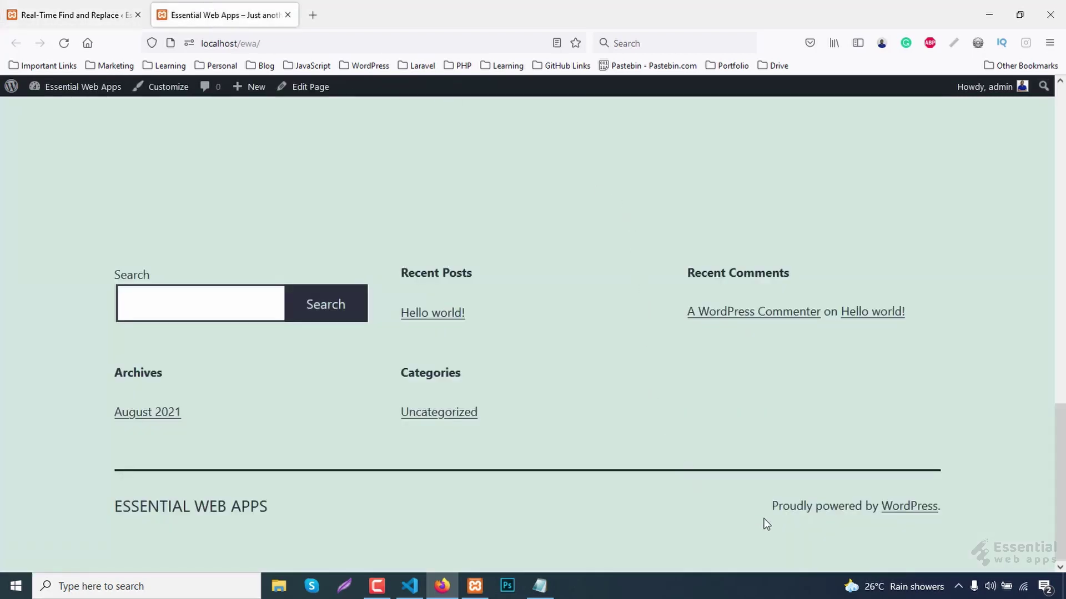
# Copy the footer text 'Proudly powered' from the site's front page.
pyautogui.moveTo(771, 506); pyautogui.dragTo(865, 506)
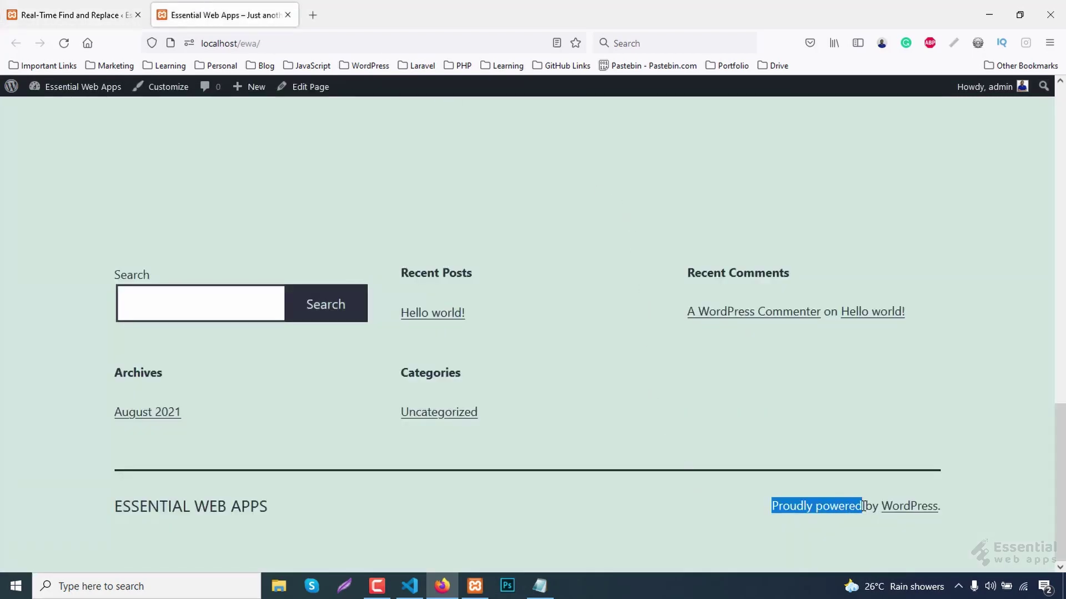
pyautogui.rightClick(829, 506)
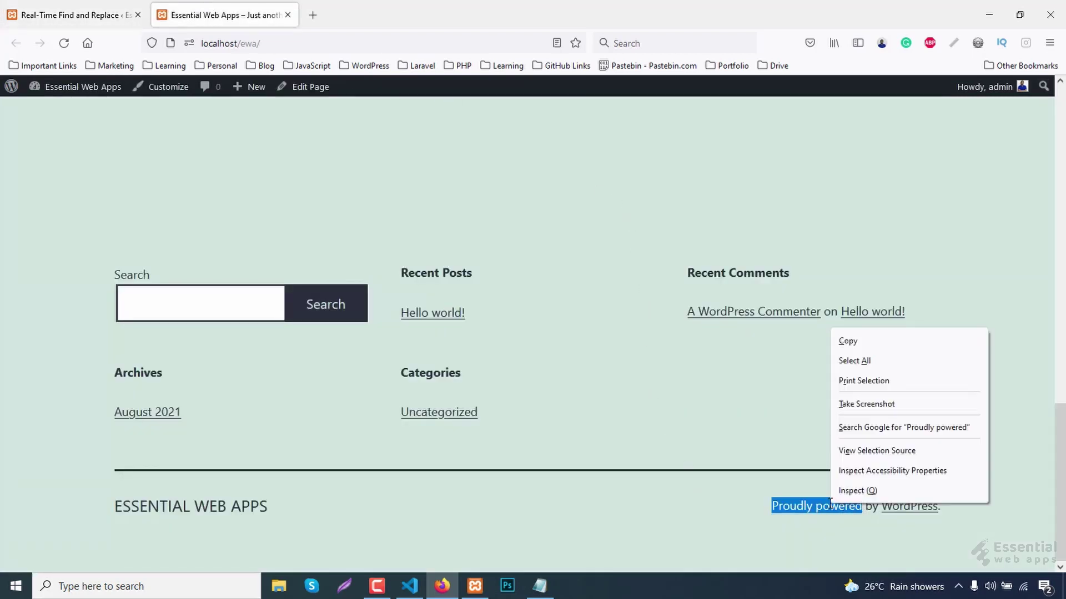
pyautogui.click(859, 344)
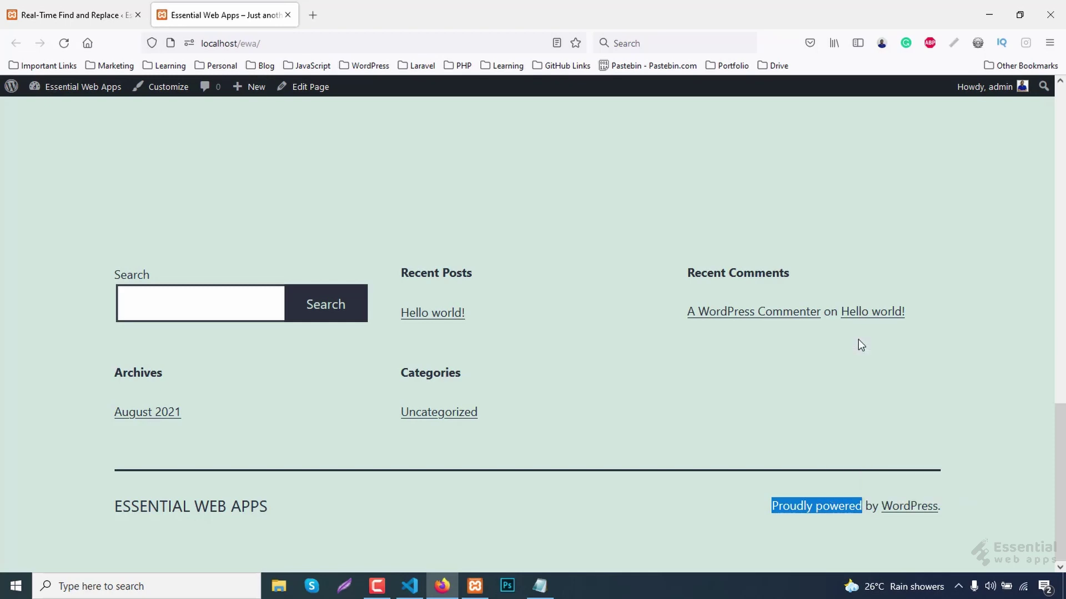
pyautogui.rightClick(561, 216)
pyautogui.click(521, 225)
pyautogui.rightClick(523, 226)
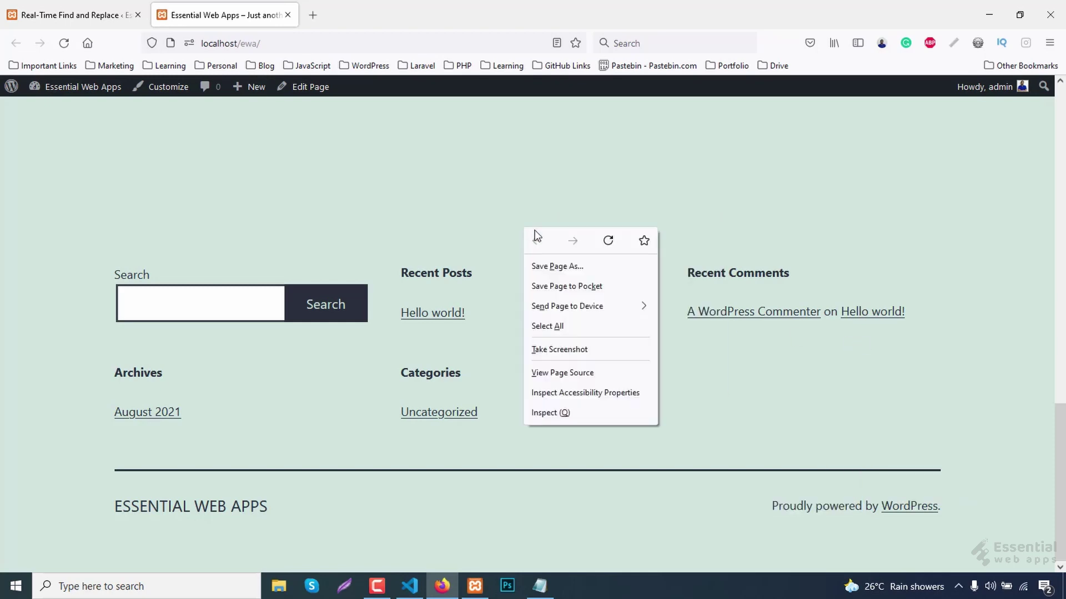
# View the page's HTML source and search it for 'Proudly powered'.
pyautogui.click(580, 380)
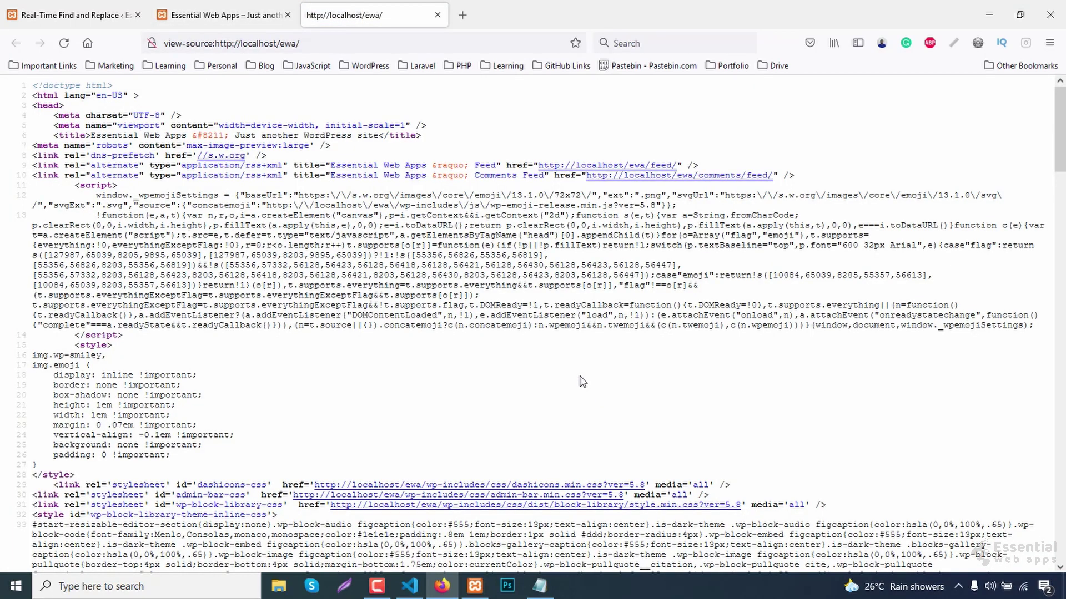
pyautogui.hotkey('ctrl', 'f')
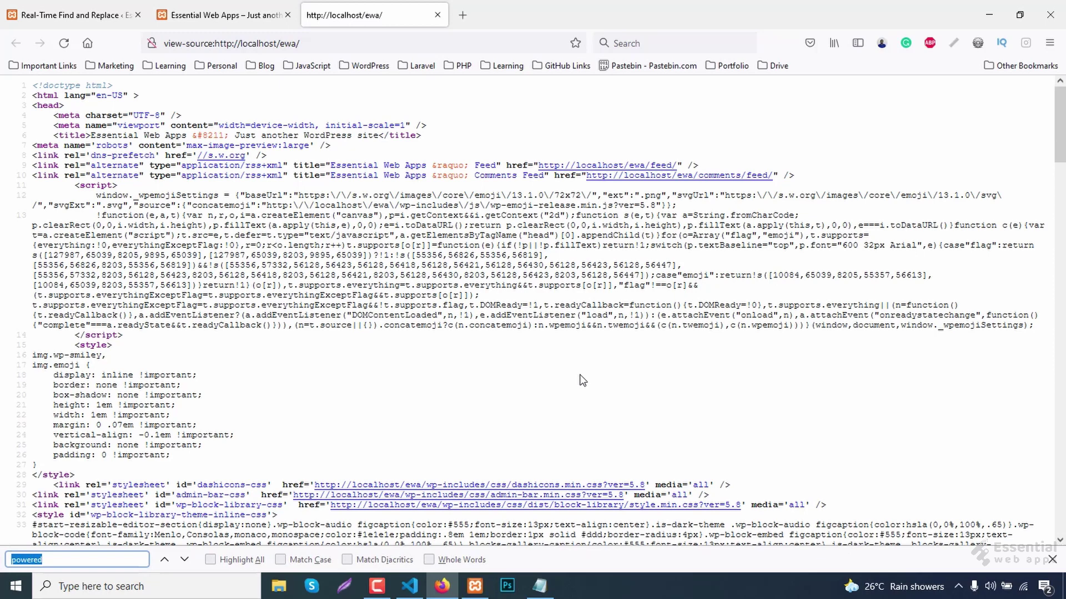
pyautogui.rightClick(96, 561)
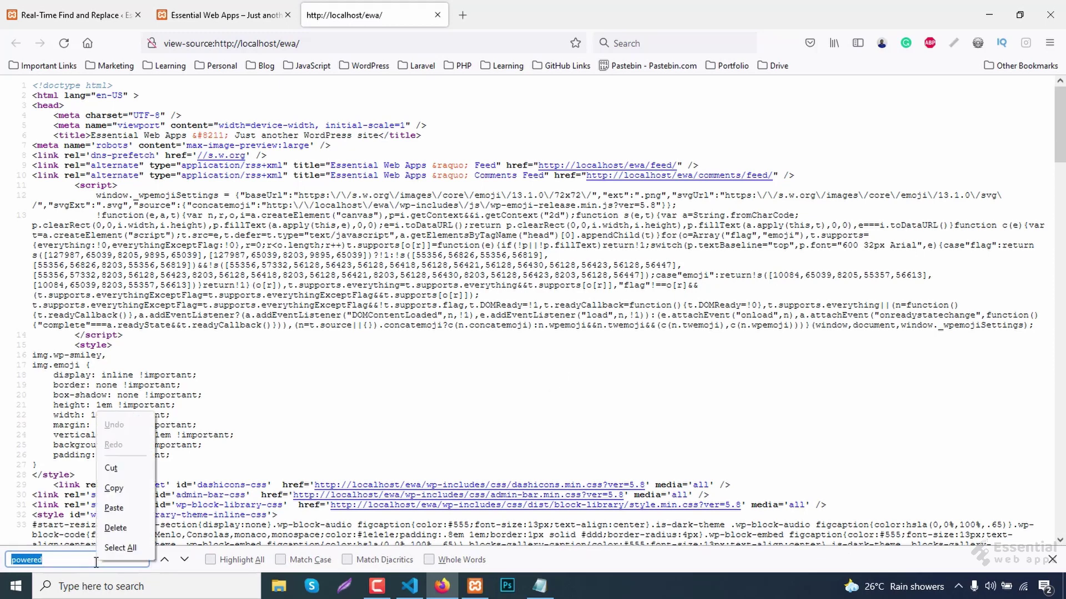
pyautogui.click(126, 503)
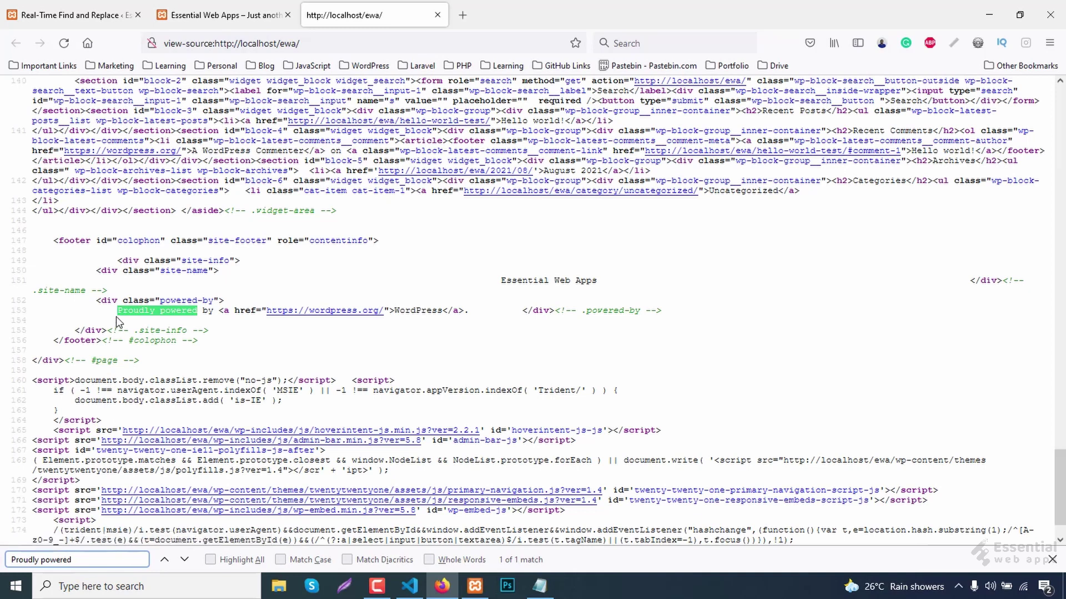
# Copy the footer credit HTML on line 152, from 'Proudly powered' through the WordPress link.
pyautogui.moveTo(117, 310); pyautogui.dragTo(463, 309)
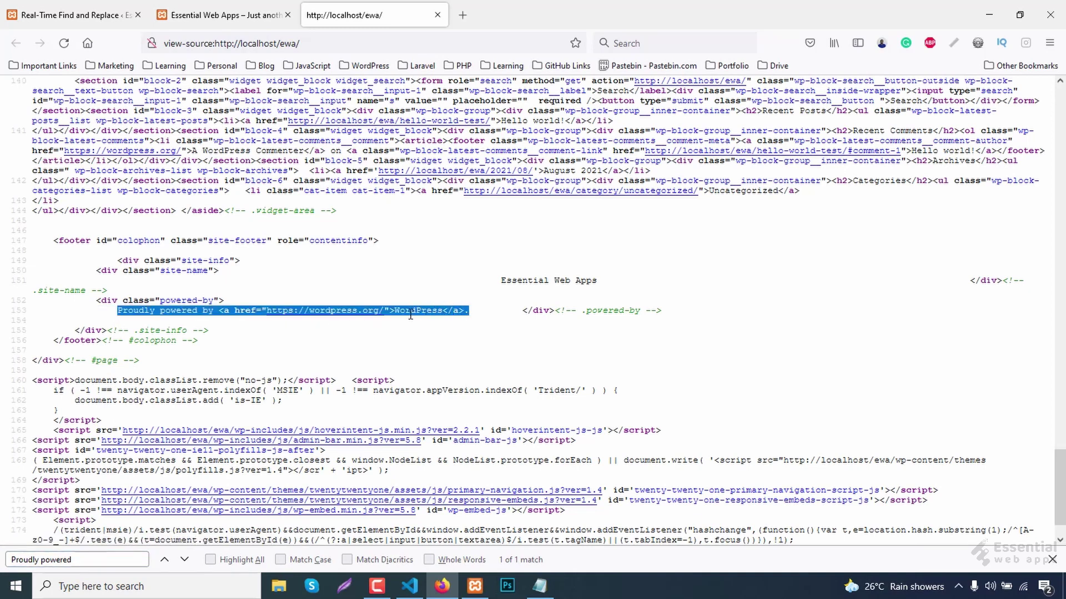
pyautogui.rightClick(410, 314)
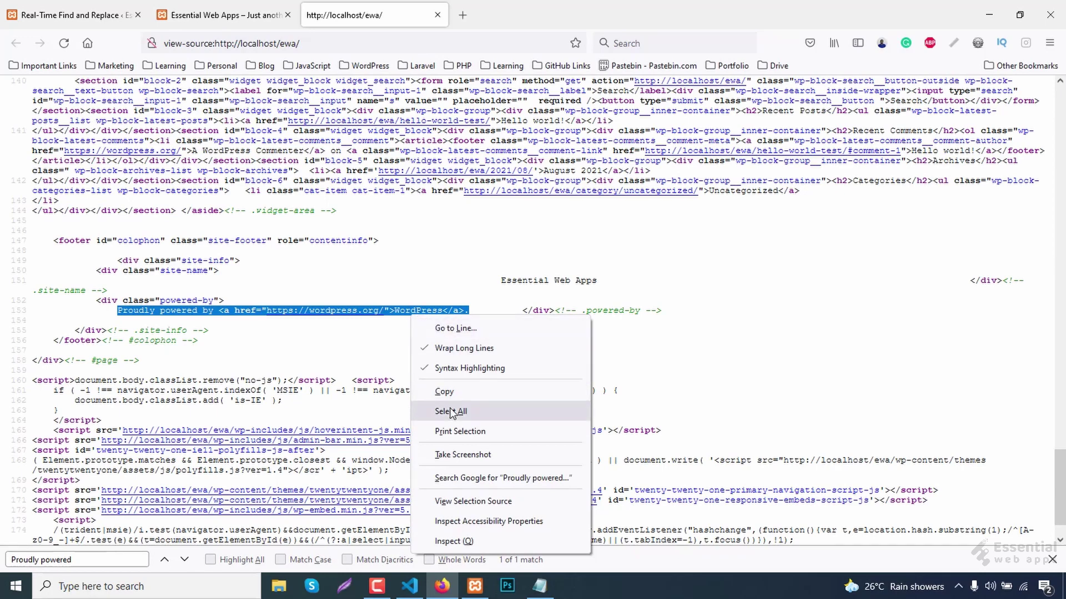
pyautogui.click(444, 392)
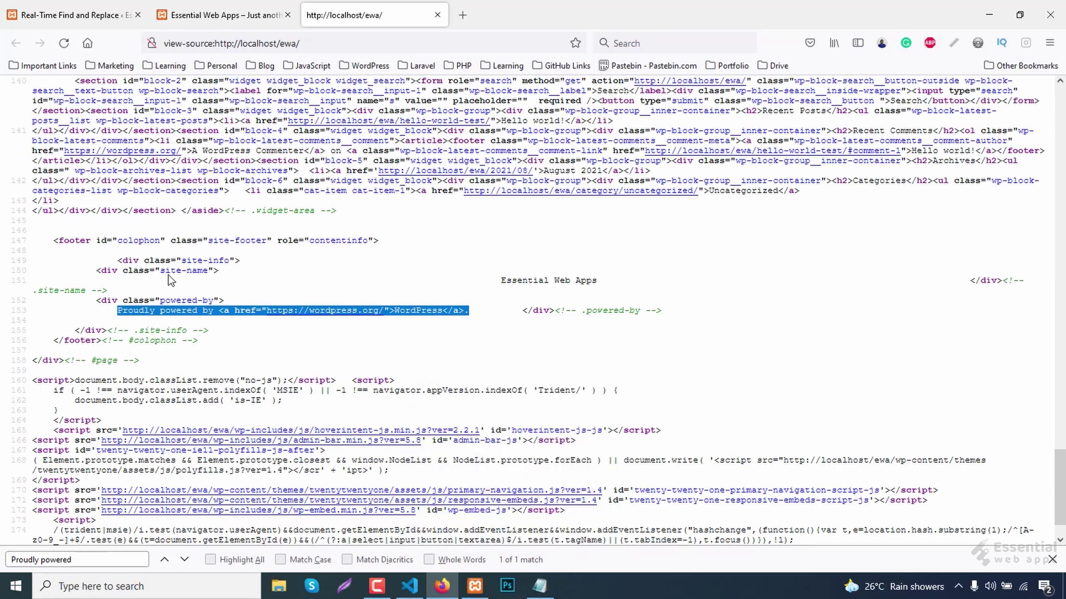
# Paste the 'Proudly powered by WordPress' credit HTML into the rule's Find field.
pyautogui.click(90, 18)
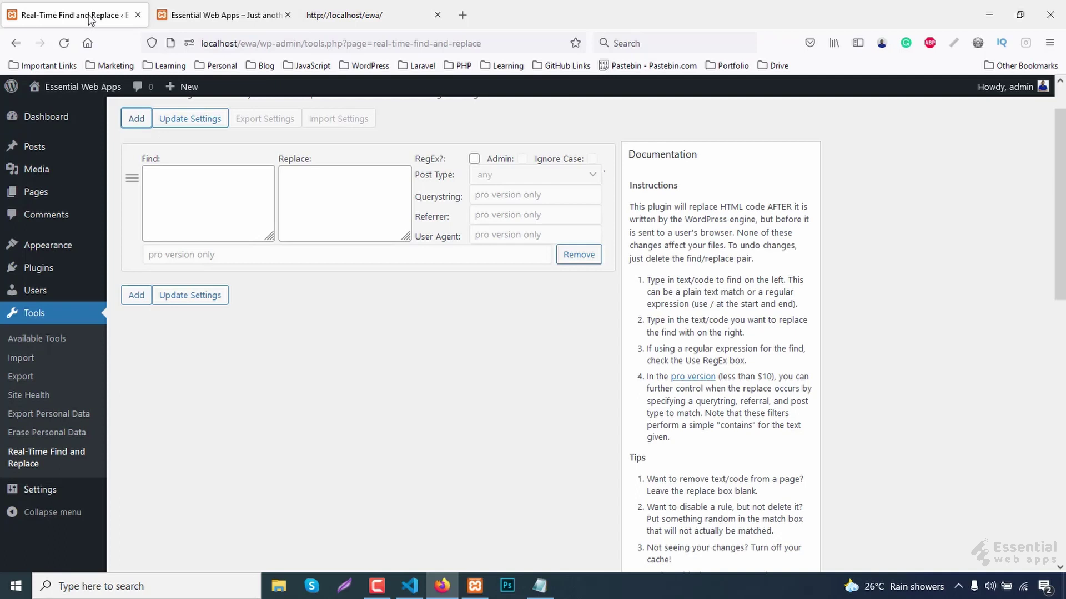
pyautogui.click(171, 179)
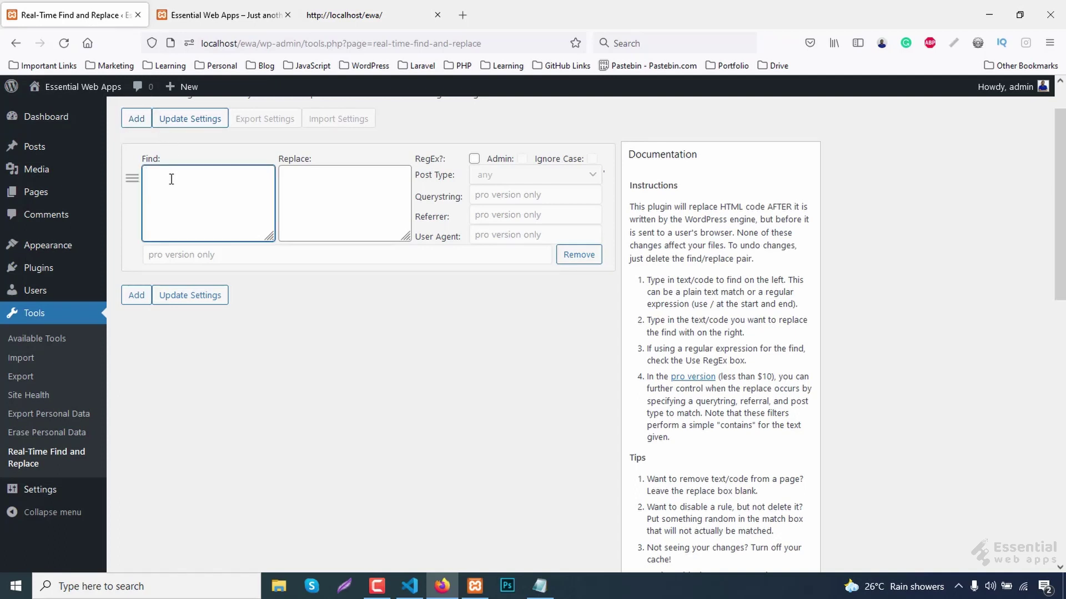
pyautogui.rightClick(171, 179)
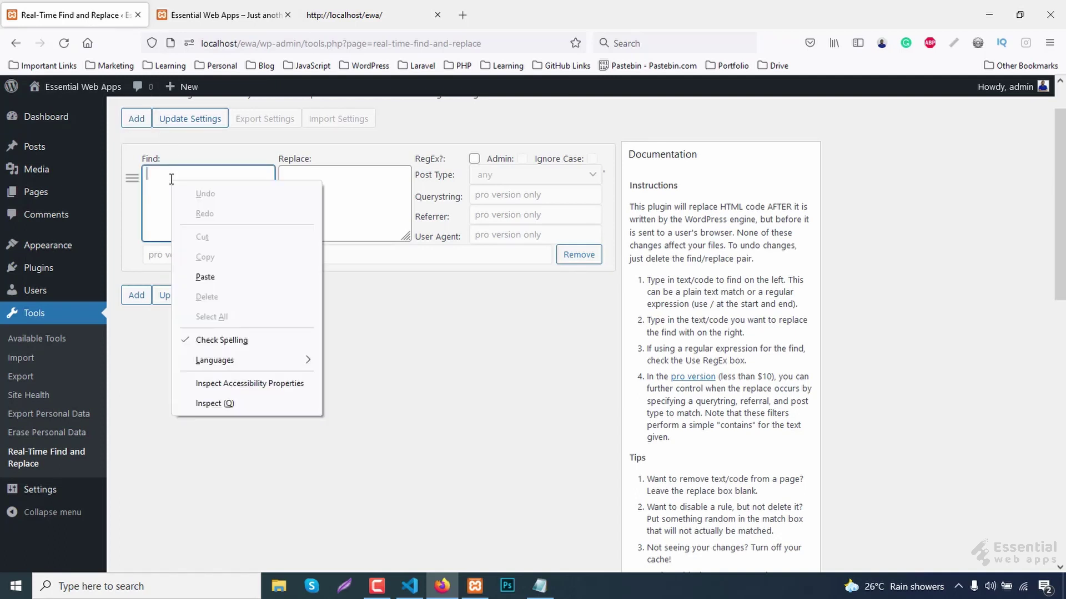
pyautogui.click(227, 279)
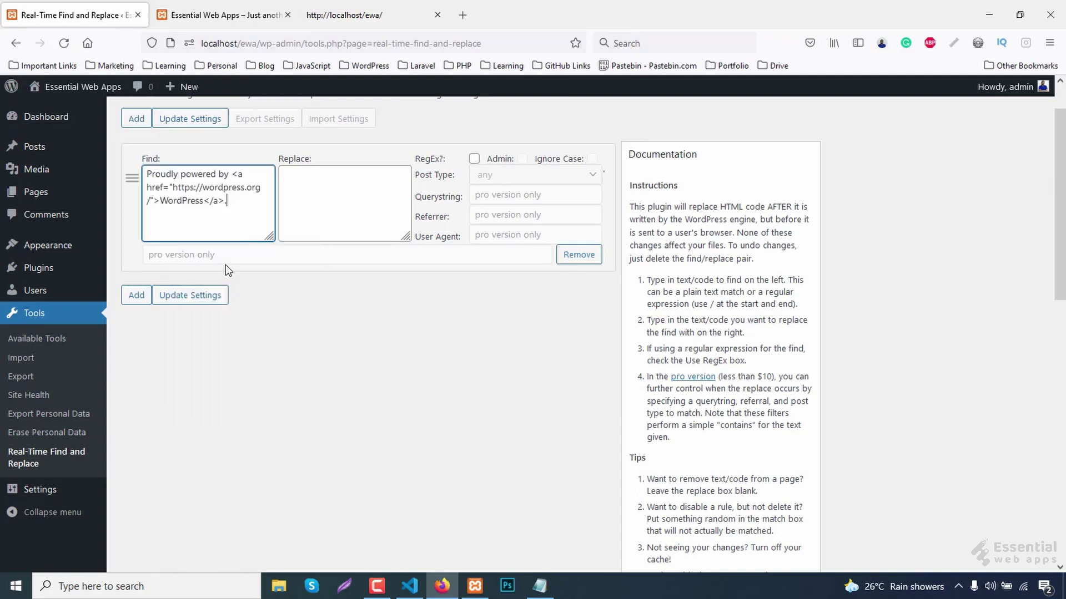
# Copy the All Rights Reserved ©2021 | Essential Web Apps paragraph from Notepad into the Replace field.
pyautogui.click(540, 587)
pyautogui.rightClick(507, 213)
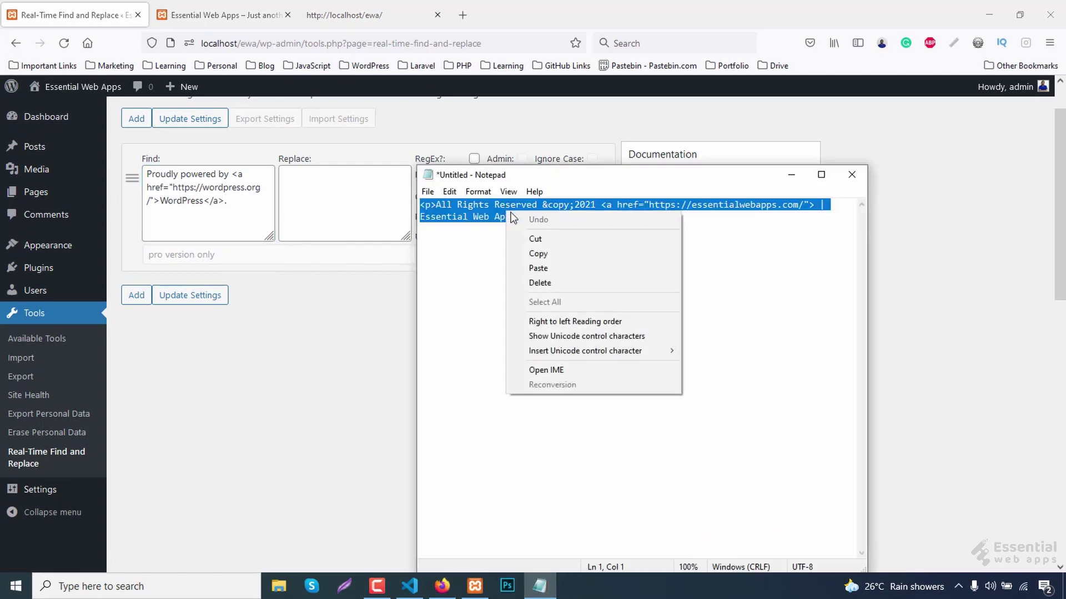
pyautogui.click(541, 254)
pyautogui.click(328, 190)
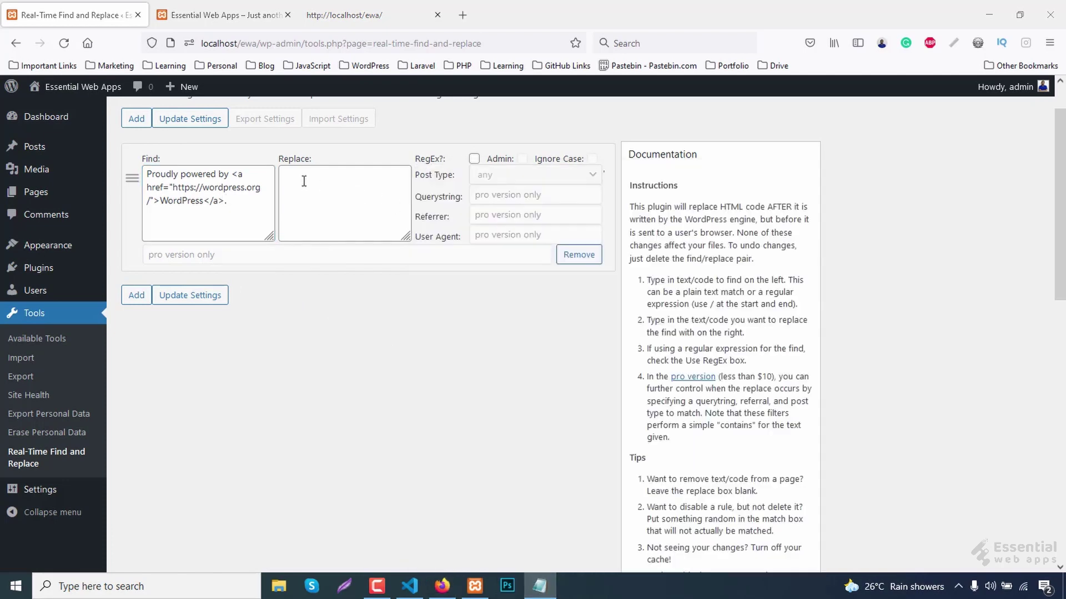
pyautogui.rightClick(305, 184)
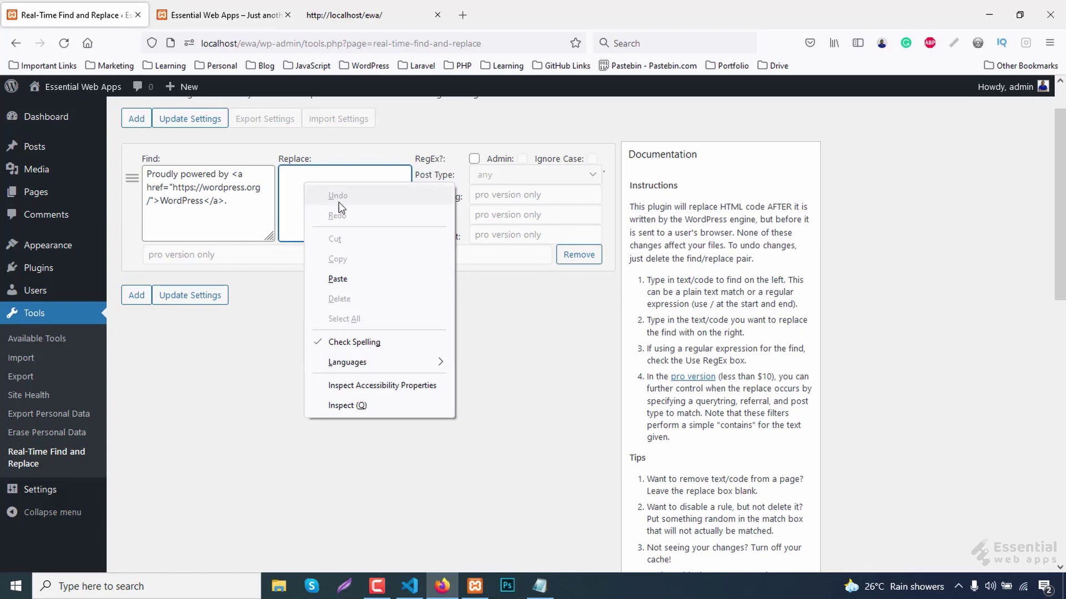
pyautogui.click(346, 280)
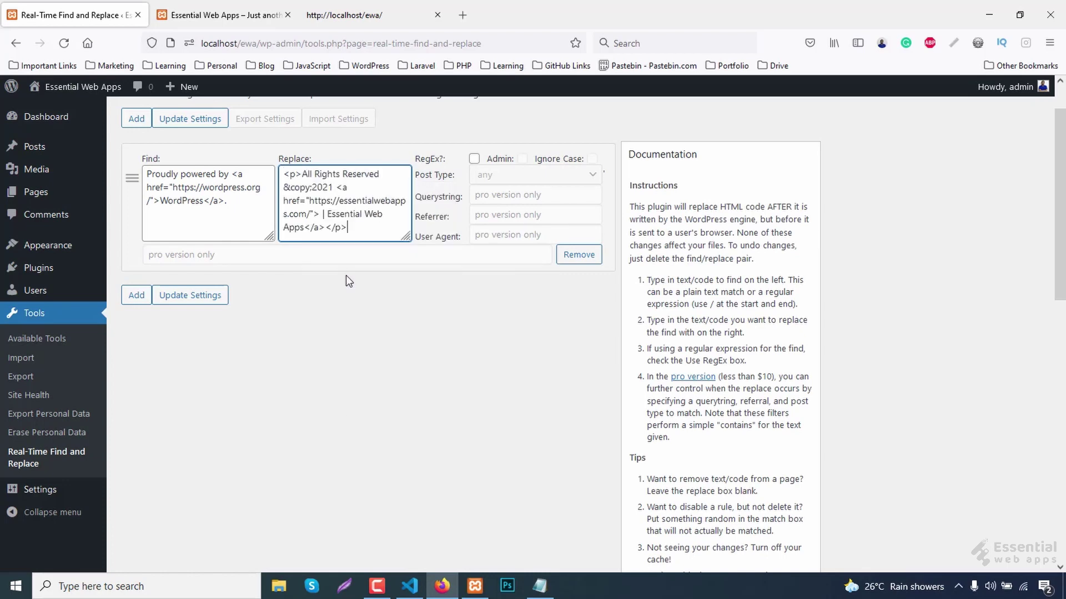
pyautogui.scroll(2, 400, 292)
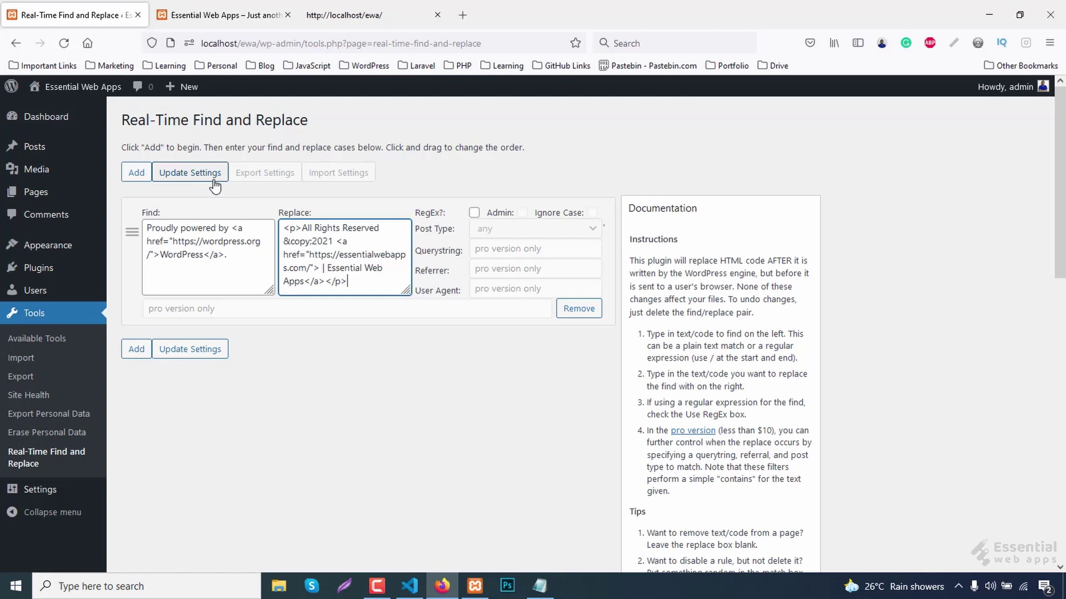
# Save the find-and-replace rule with Update Settings and reload the front page to check the footer.
pyautogui.click(189, 172)
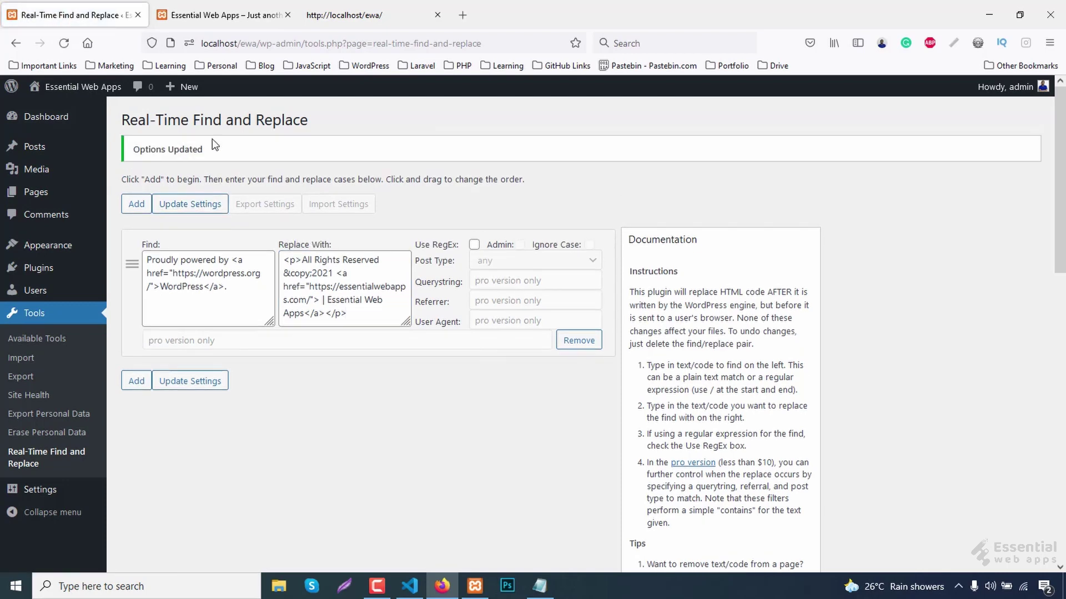
pyautogui.click(223, 15)
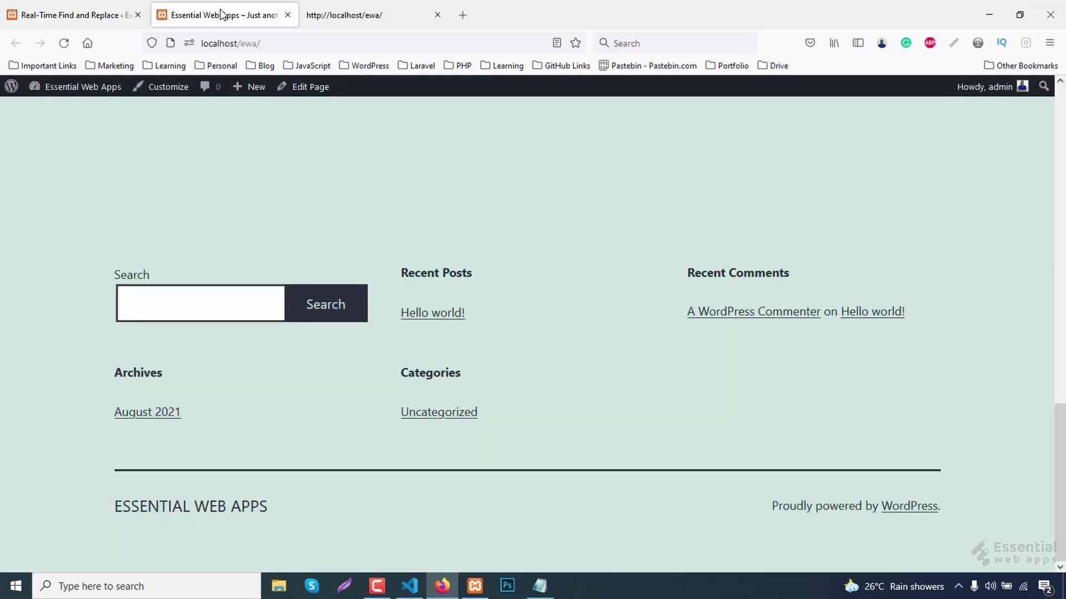
pyautogui.click(66, 43)
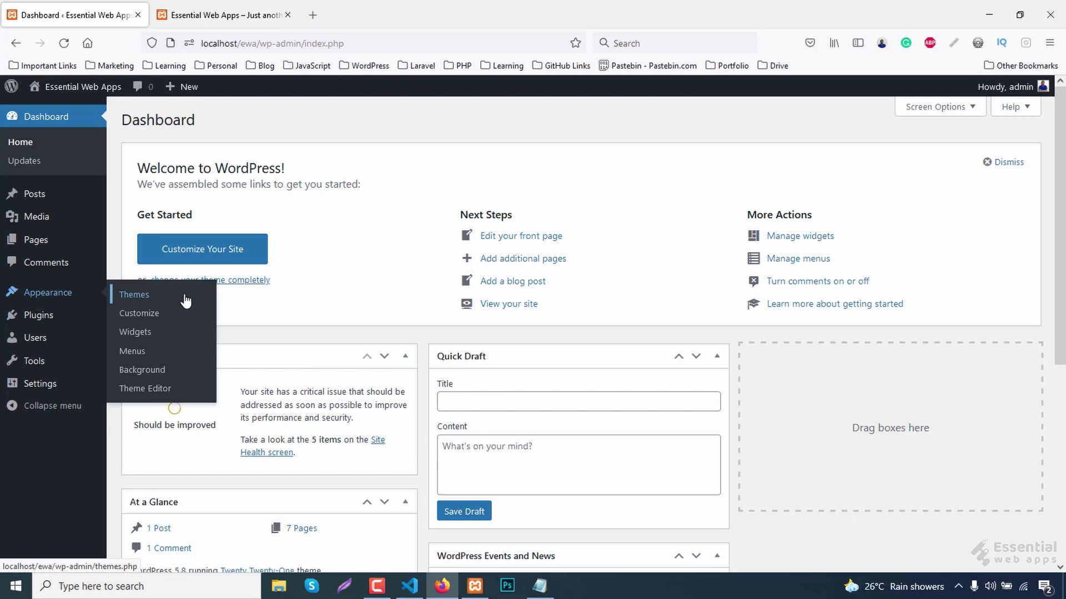
# Open the Theme Editor for Twenty Twenty-One and accept the 'I understand' direct-edit warning.
pyautogui.click(191, 394)
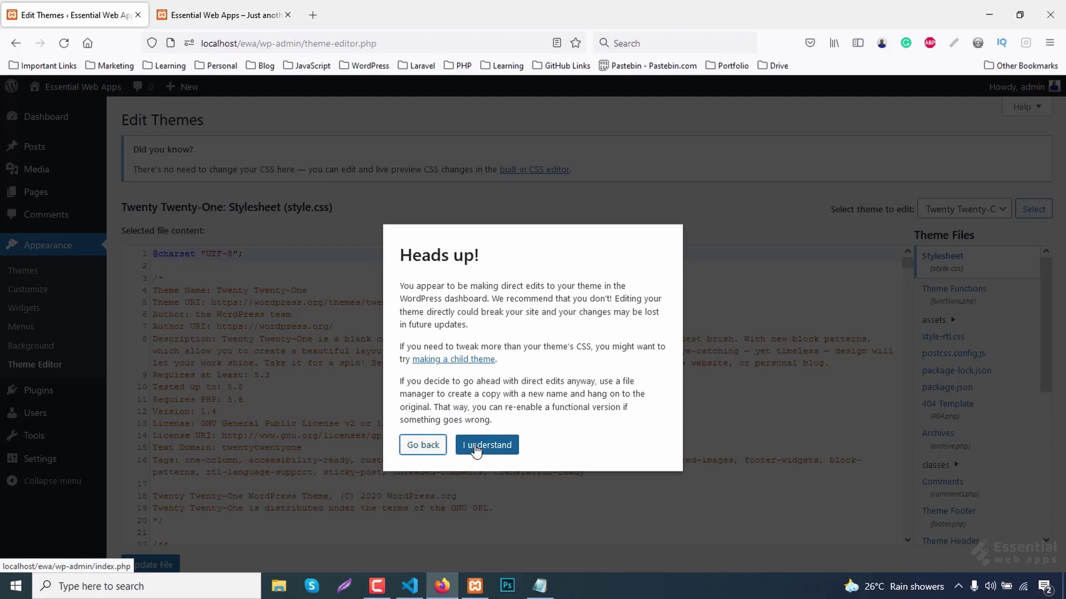
pyautogui.click(476, 448)
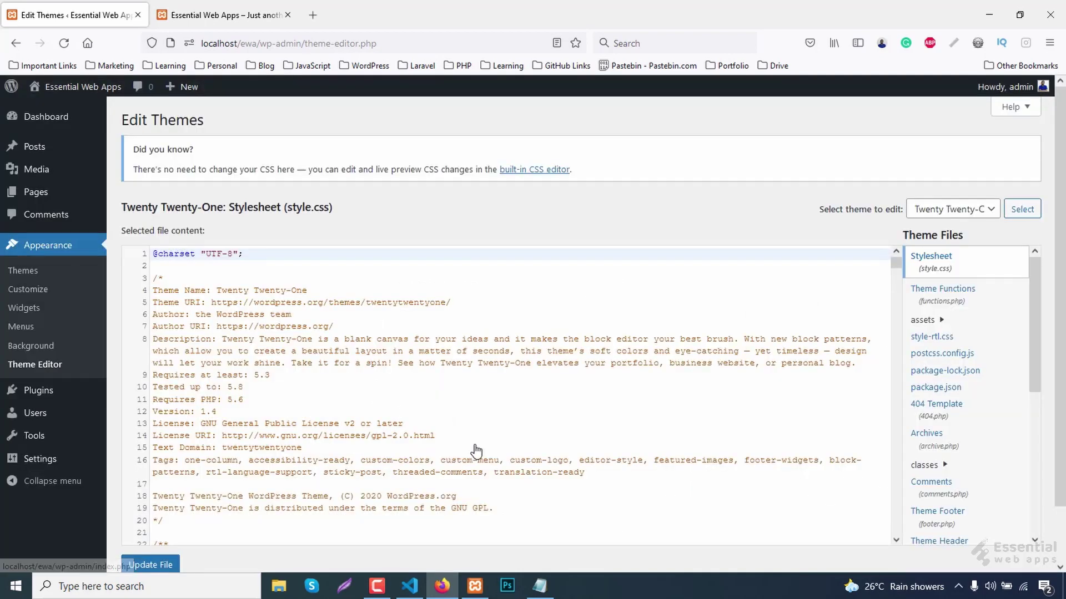
pyautogui.scroll(-3, 1005, 329)
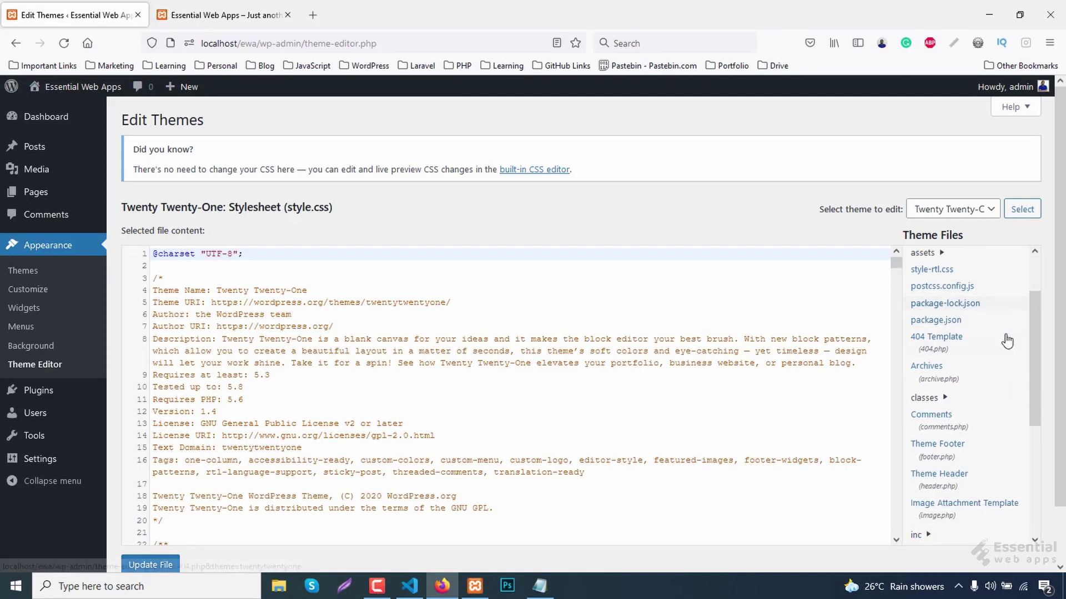
pyautogui.scroll(-3, 982, 333)
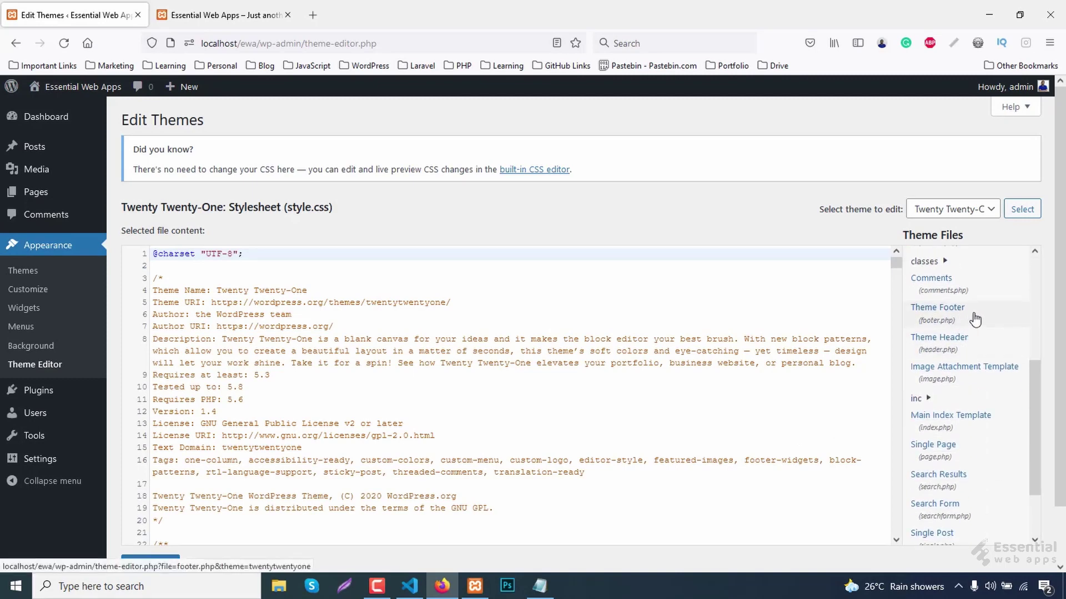
# Open footer.php and select the powered-by PHP block on lines 57–63.
pyautogui.click(974, 316)
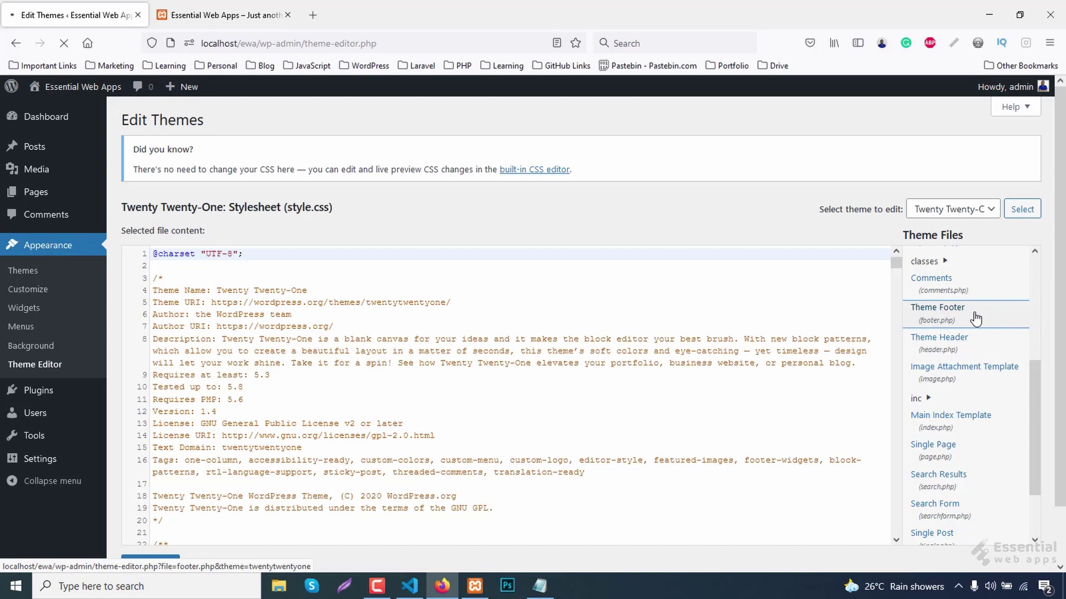
pyautogui.scroll(-5, 493, 319)
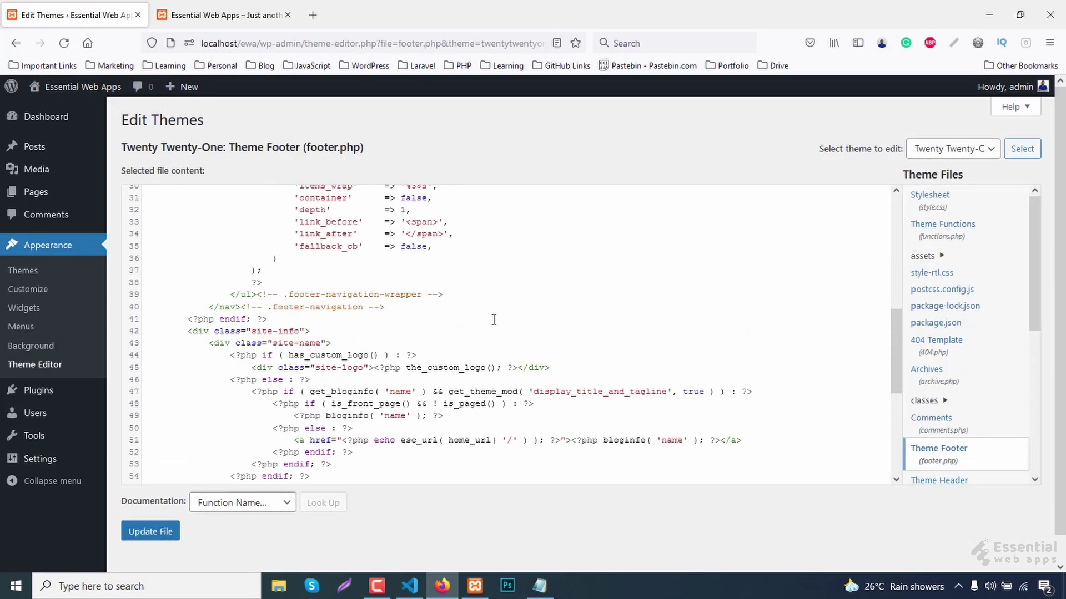
pyautogui.scroll(-5, 494, 320)
pyautogui.scroll(-2, 493, 320)
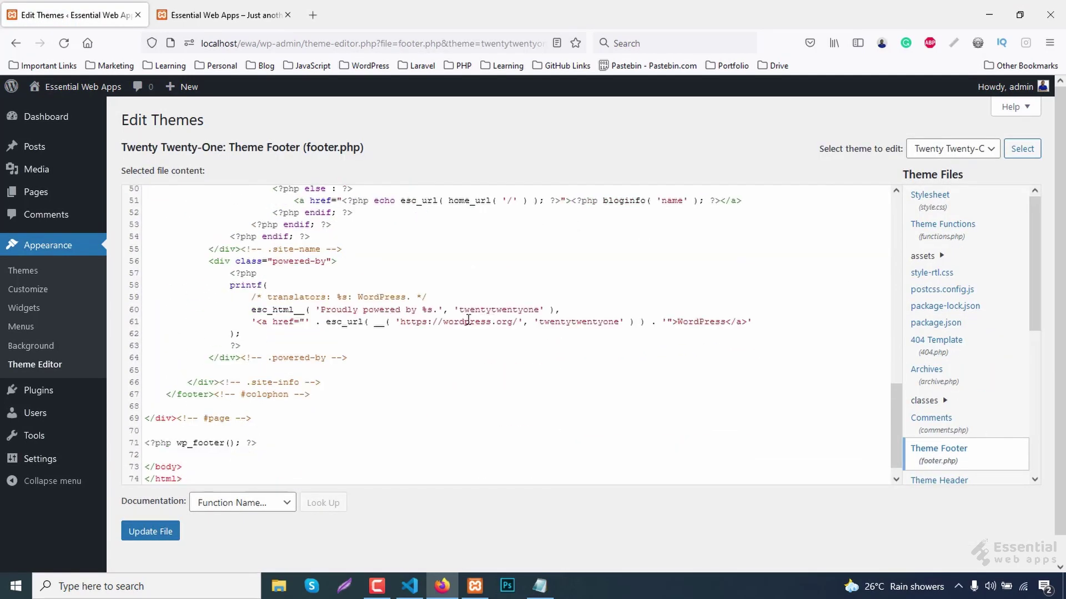
pyautogui.click(231, 273)
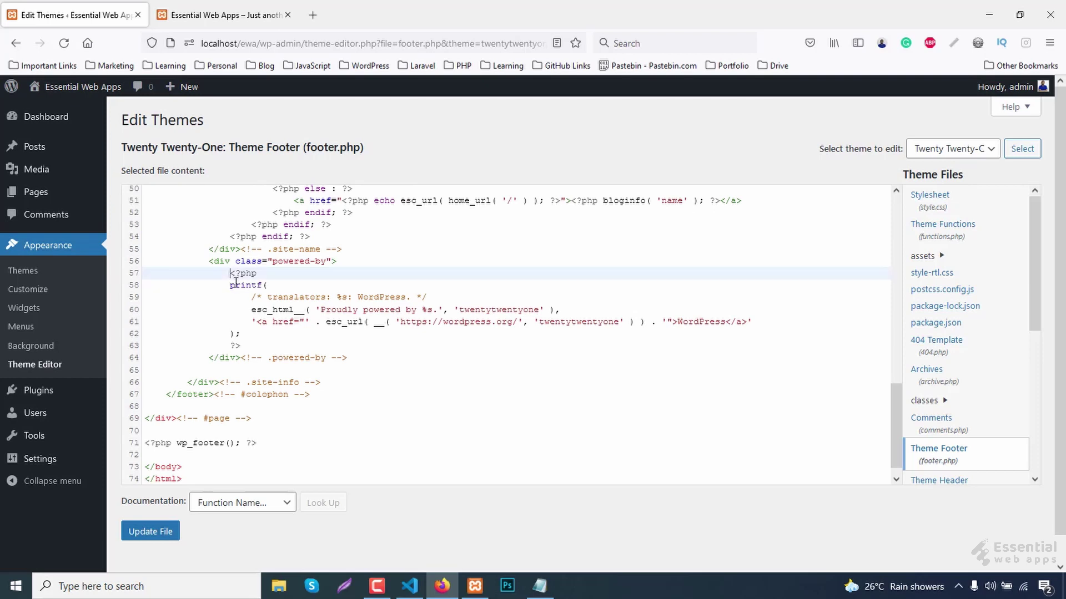
pyautogui.moveTo(230, 273); pyautogui.dragTo(257, 343)
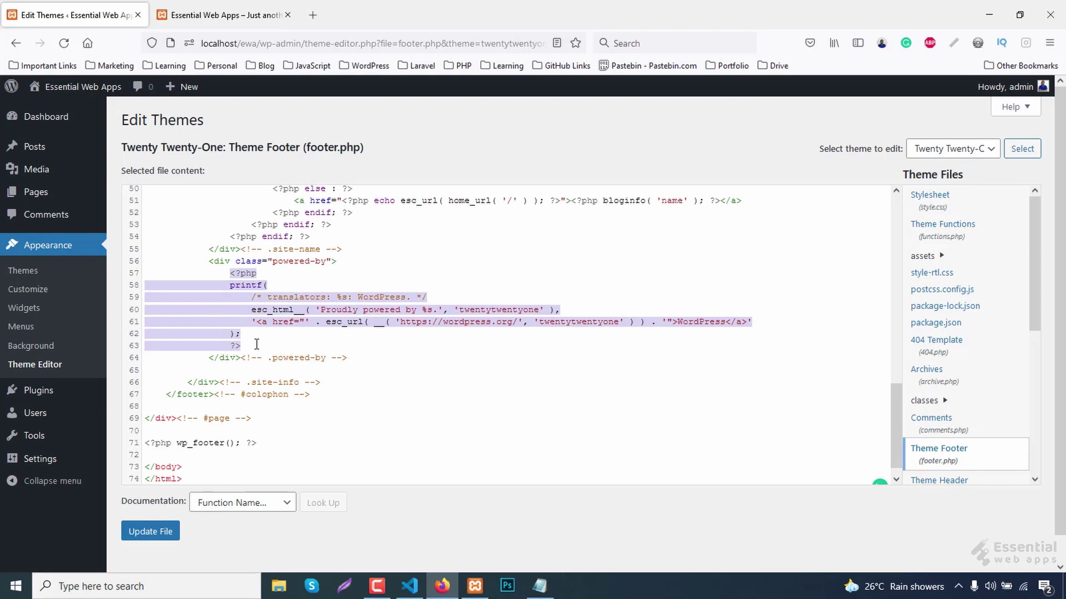
# Copy the All Rights Reserved ©2021 | Essential Web Apps paragraph from Notepad.
pyautogui.click(468, 309)
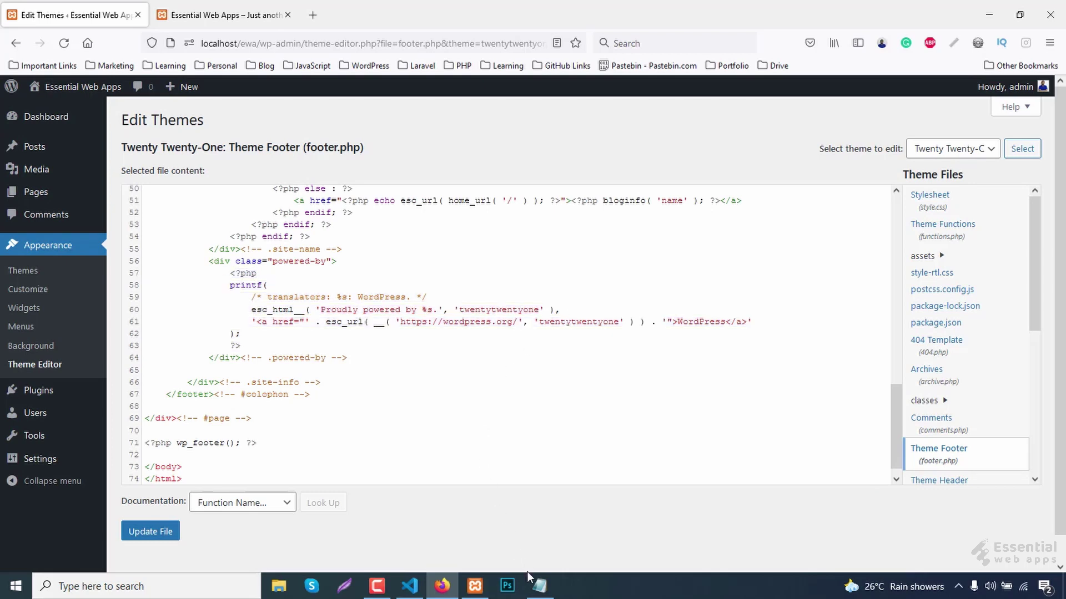
pyautogui.click(540, 587)
pyautogui.rightClick(479, 218)
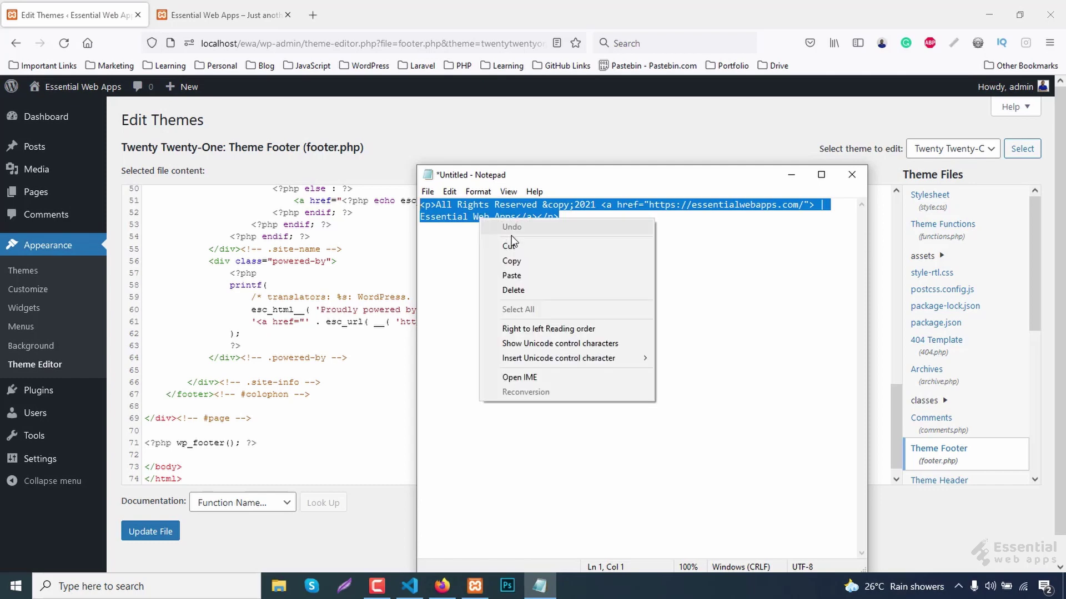
pyautogui.click(519, 260)
# Replace lines 57–63 of footer.php with the All Rights Reserved paragraph and save with Update File.
pyautogui.click(288, 314)
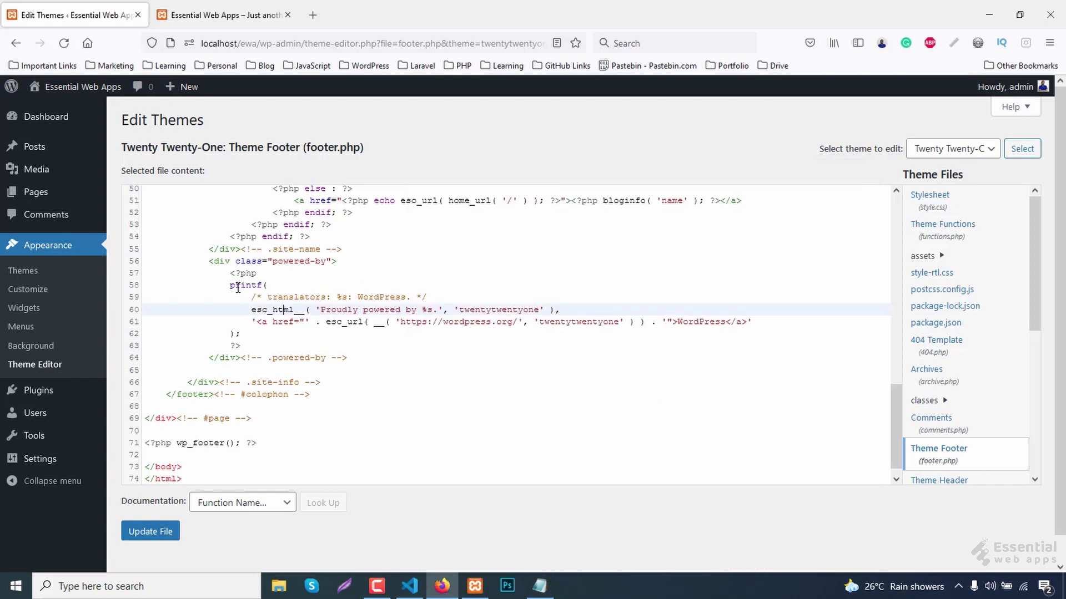
pyautogui.moveTo(230, 274); pyautogui.dragTo(262, 343)
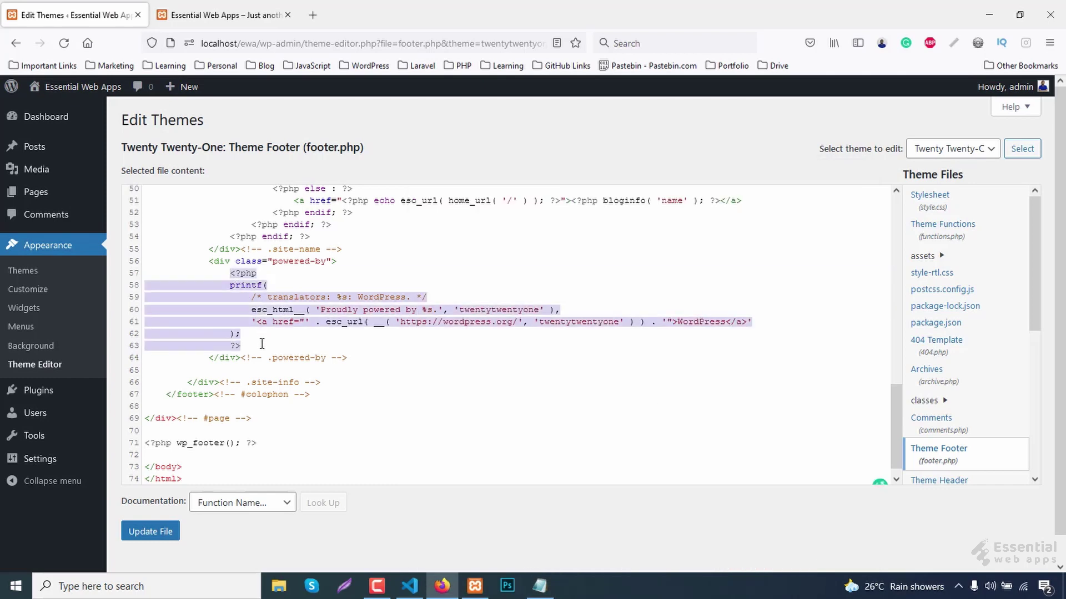
pyautogui.press('Delete')
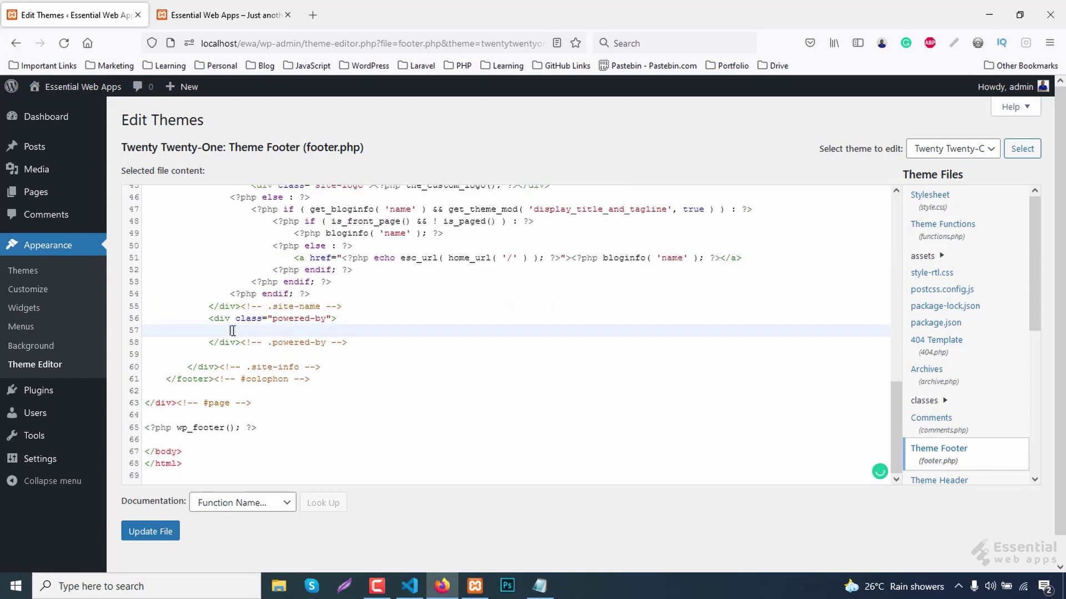
pyautogui.rightClick(233, 330)
pyautogui.click(267, 408)
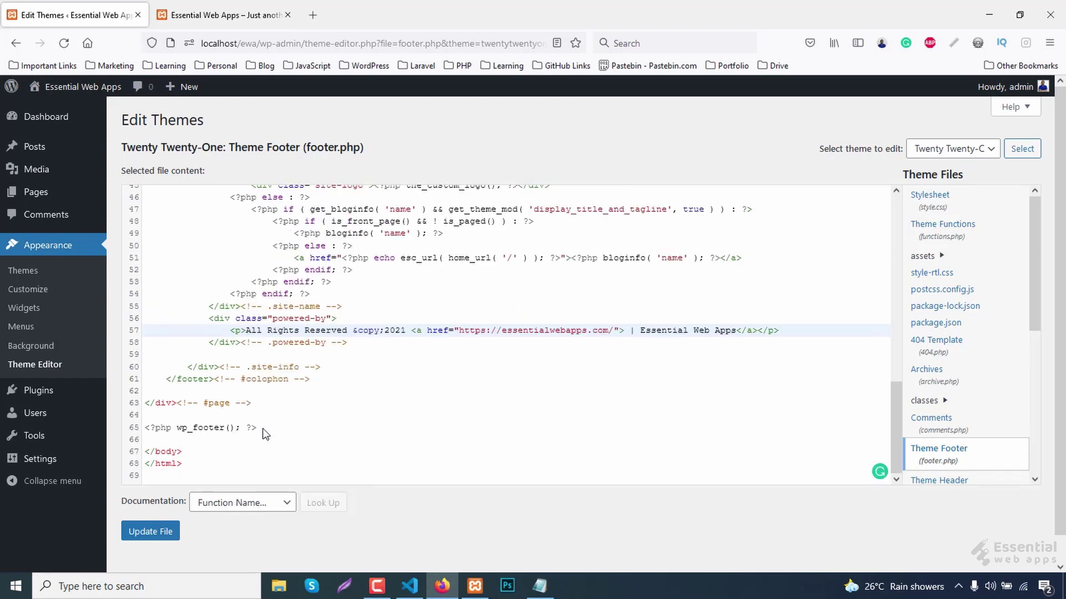
pyautogui.click(151, 532)
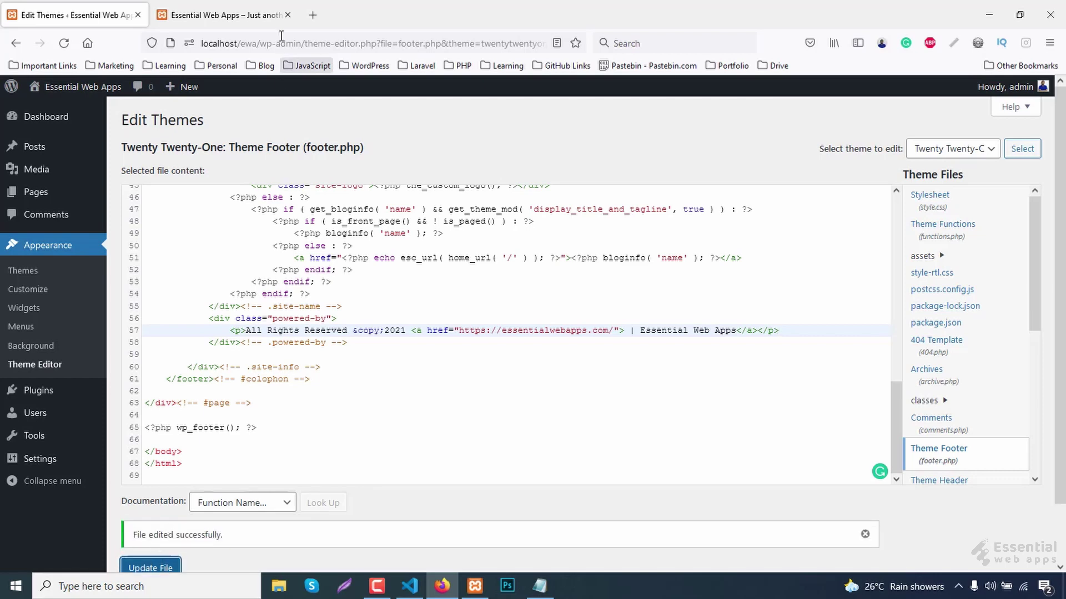
# Reload the front page to show the new 'All Rights Reserved ©2021 | Essential Web Apps' footer.
pyautogui.click(221, 15)
pyautogui.click(65, 44)
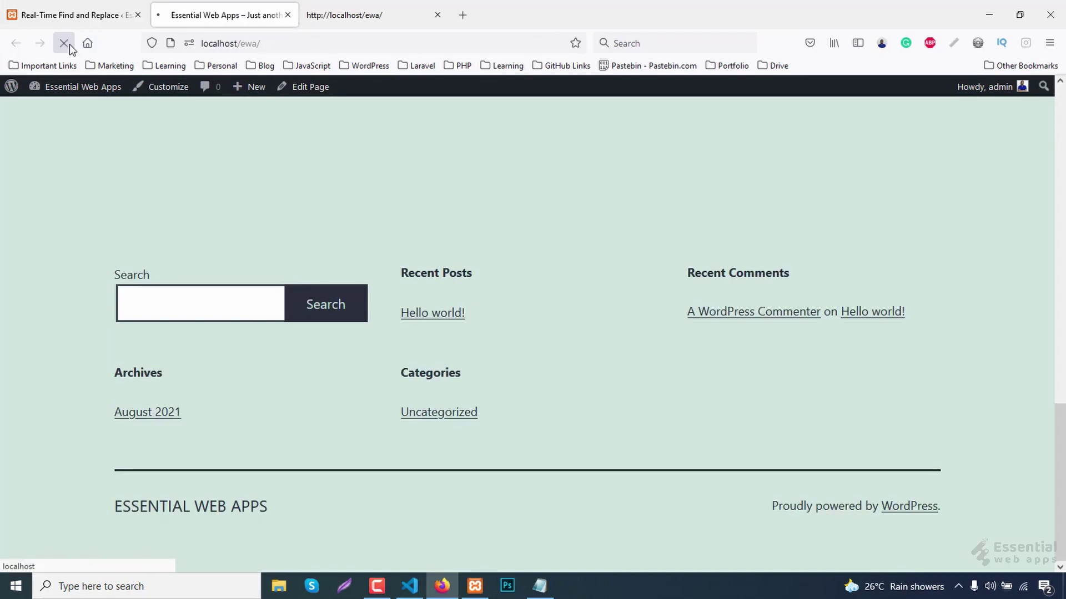